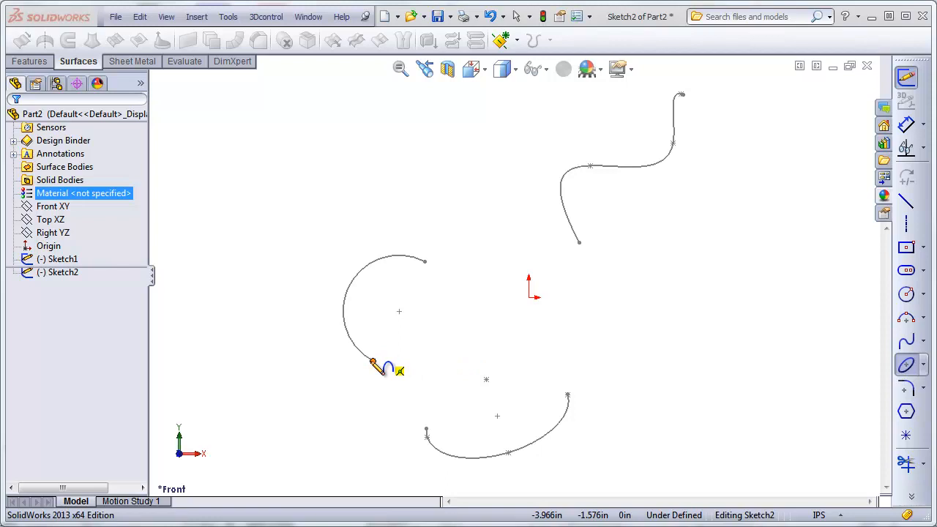
- Sketch a conic about 67 mm long starting at the lower endpoint of the circular arc
{"action": "left_click", "coordinate": [410, 413]}
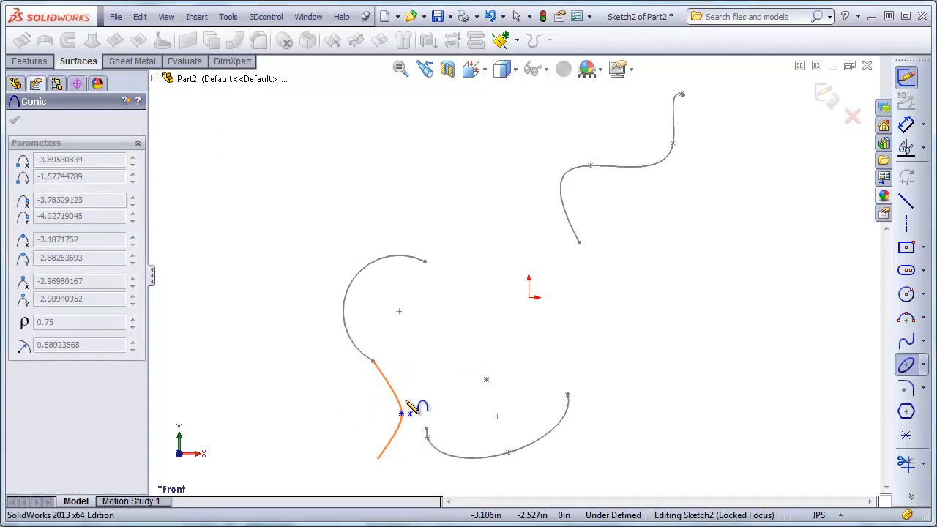
{"action": "left_click", "coordinate": [412, 407]}
{"action": "key", "text": "Escape"}
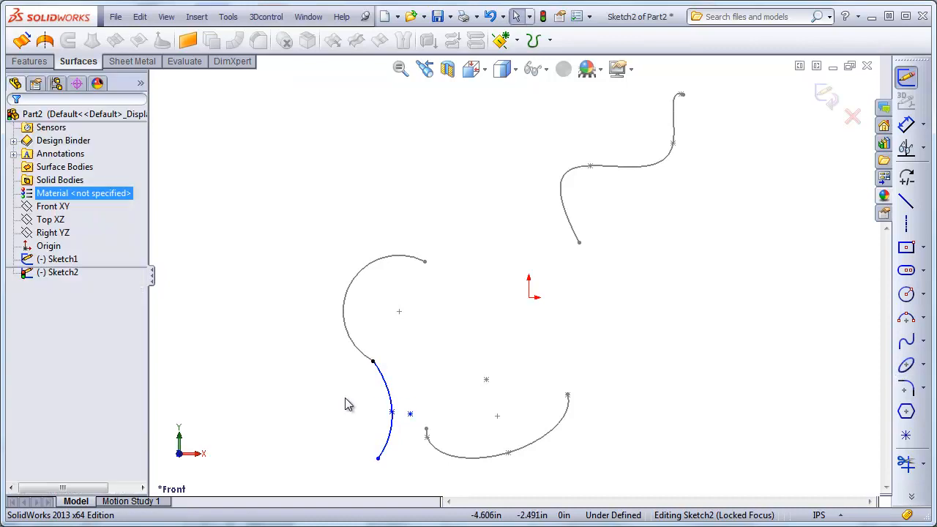
- Make the new conic tangent to the circular arc it starts from
{"action": "left_click", "coordinate": [381, 381]}
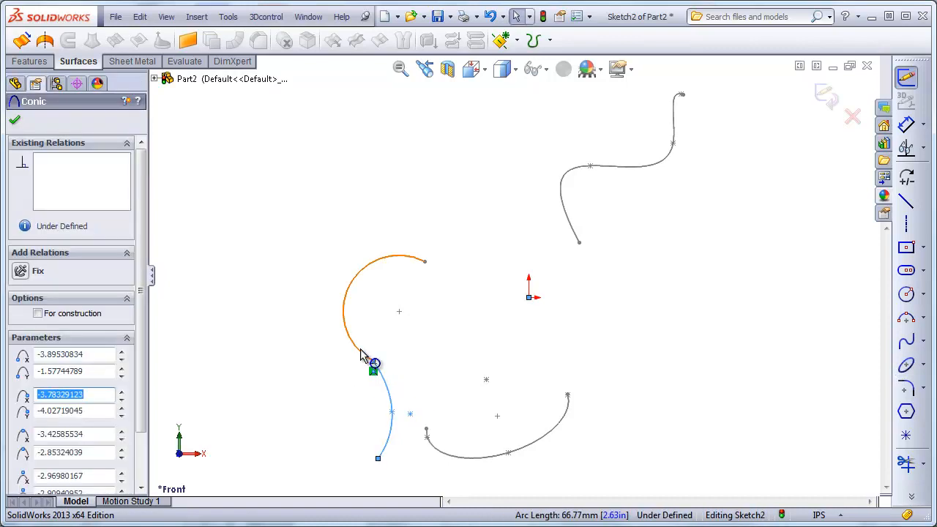
{"action": "left_click", "coordinate": [358, 349], "text": "ctrl"}
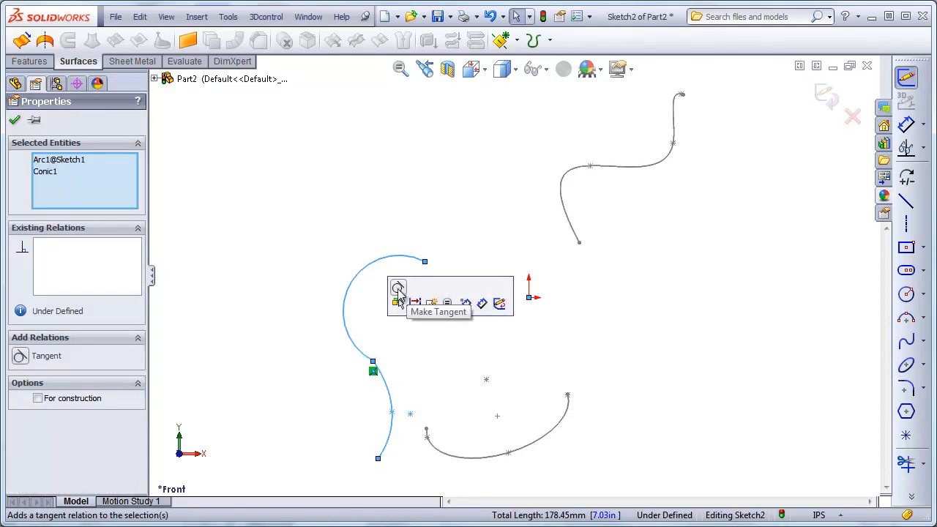
{"action": "left_click", "coordinate": [398, 290]}
{"action": "left_click", "coordinate": [399, 300]}
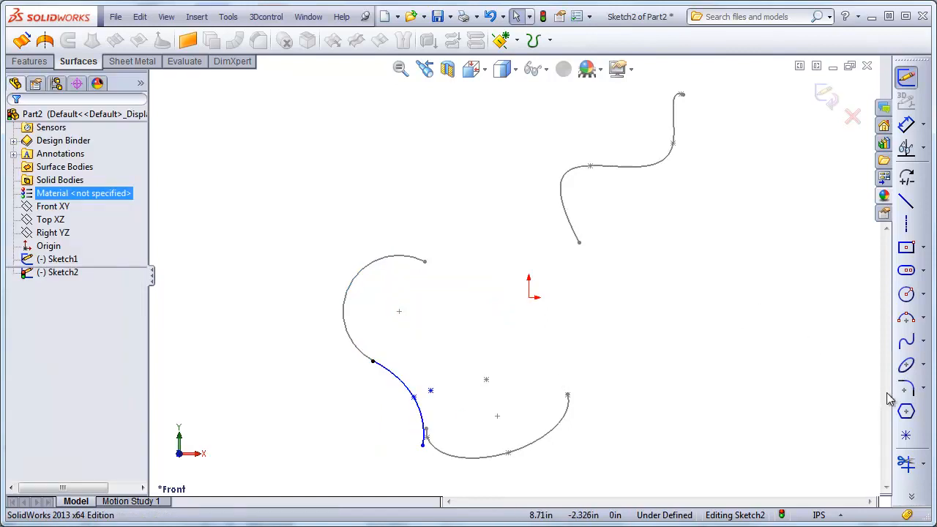
- Sketch a second conic from the spline's lower endpoint, bulging downward and ending at about X 3.94 in, Y 0.89 in
{"action": "left_click", "coordinate": [923, 363]}
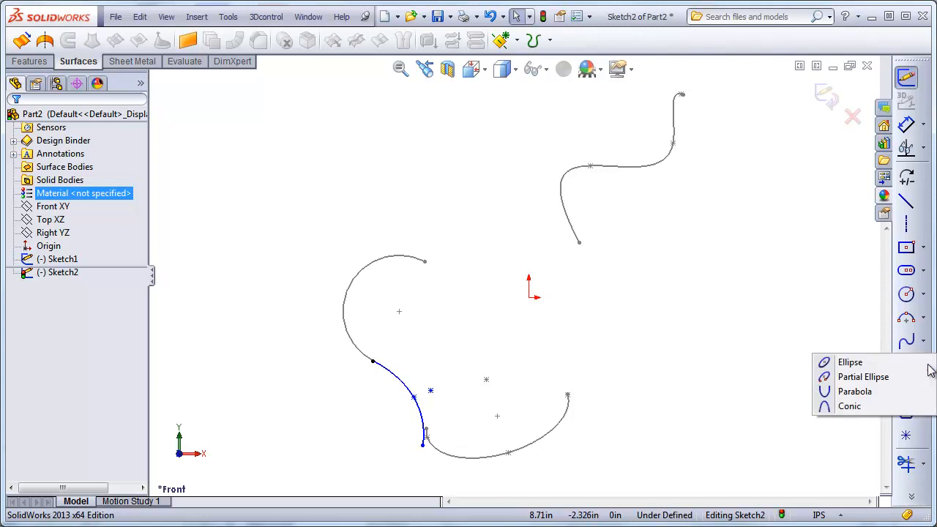
{"action": "left_click", "coordinate": [853, 406]}
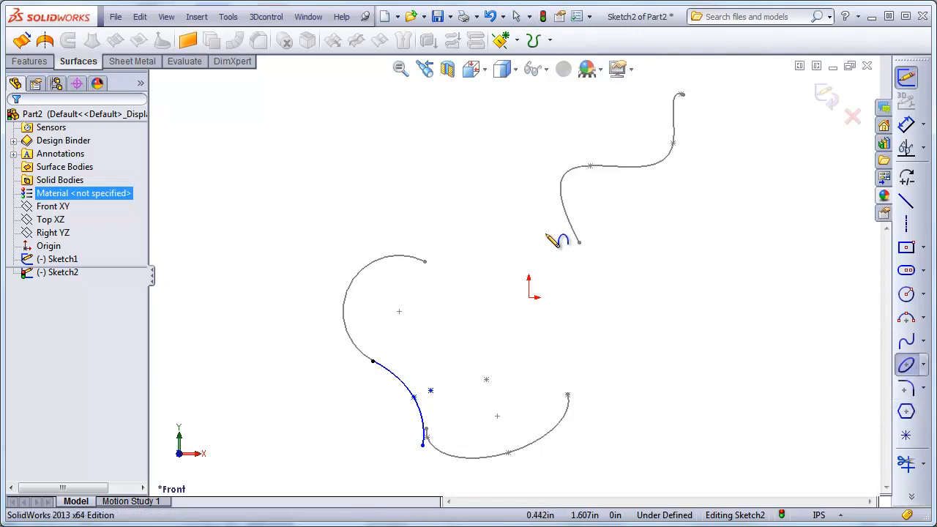
{"action": "left_click", "coordinate": [580, 243]}
{"action": "left_click", "coordinate": [685, 262]}
{"action": "left_click", "coordinate": [622, 313]}
{"action": "left_click", "coordinate": [631, 283]}
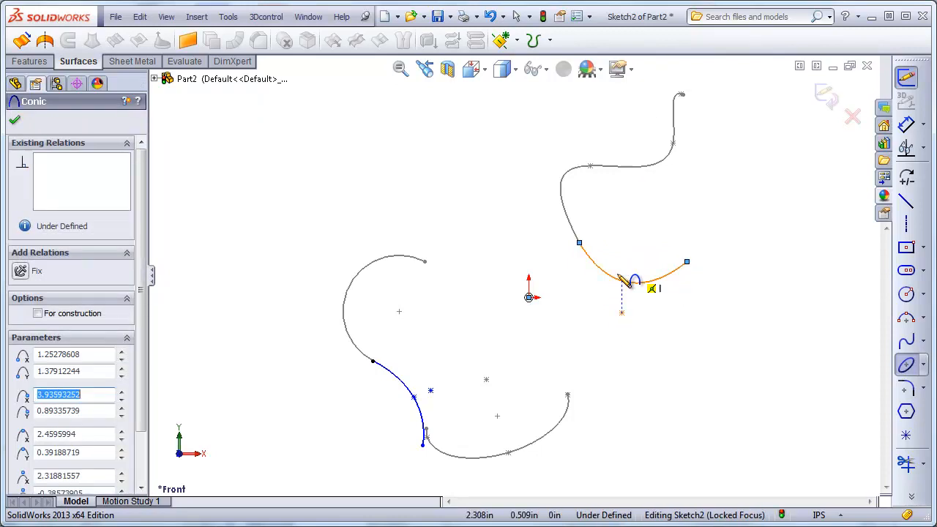
- Add an Equal Curvature relation between the second conic and the spline
{"action": "left_click", "coordinate": [573, 227], "text": "ctrl"}
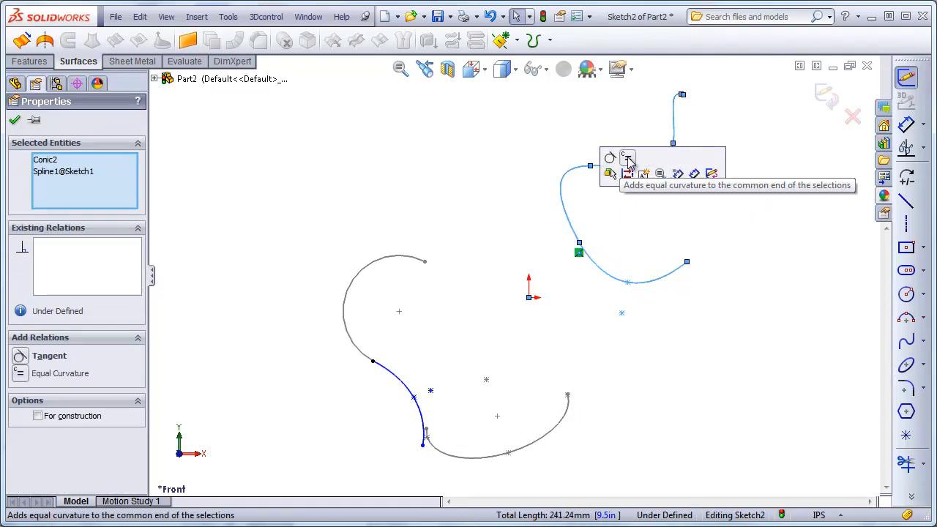
{"action": "left_click", "coordinate": [628, 160]}
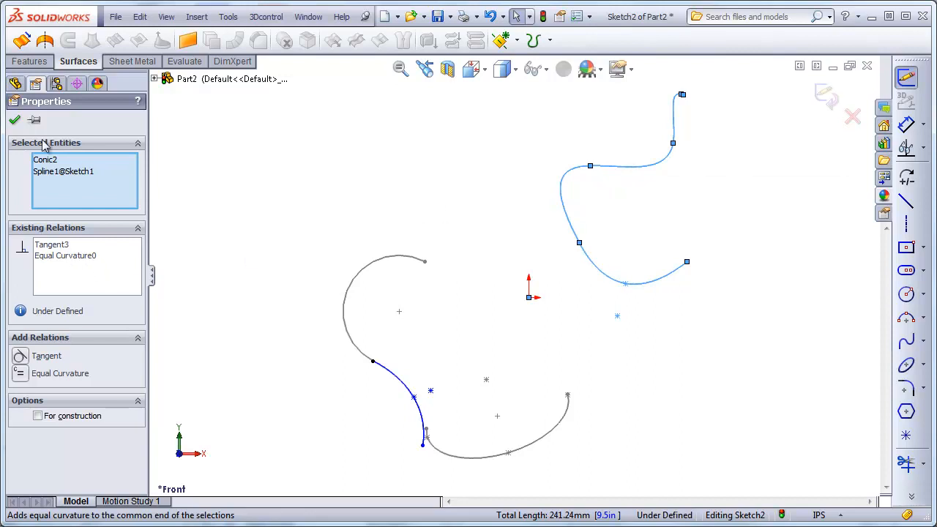
{"action": "left_click", "coordinate": [15, 123]}
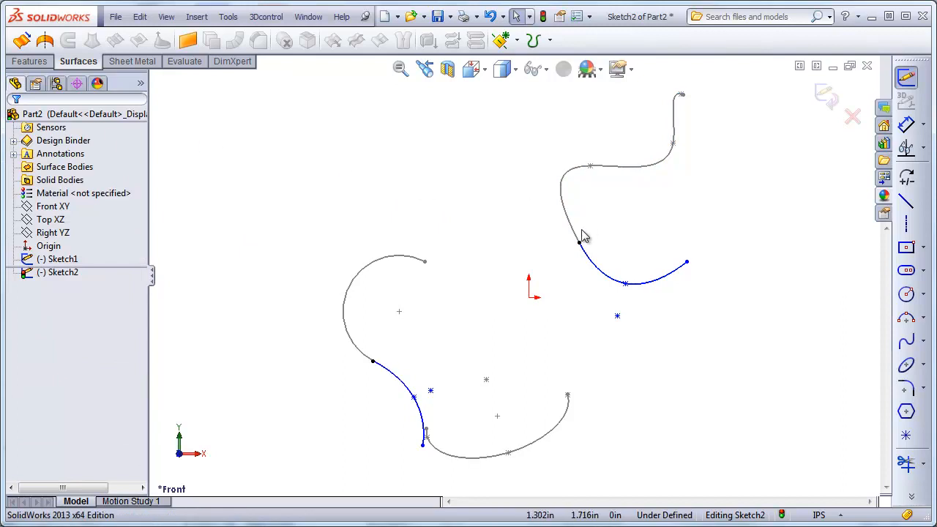
- Display curvature combs on the second conic and pull its apex control point down to about X 2.52 in, Y -1.02 in
{"action": "right_click", "coordinate": [599, 267]}
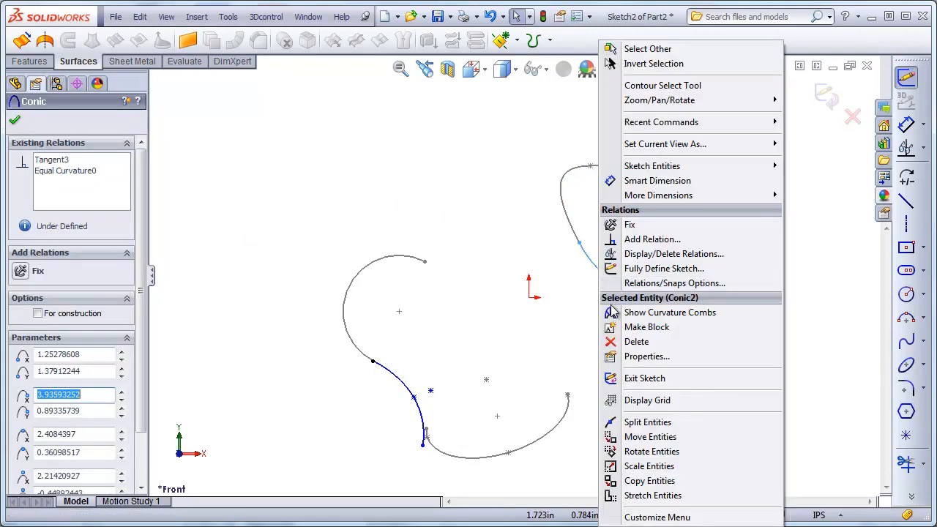
{"action": "left_click", "coordinate": [662, 315]}
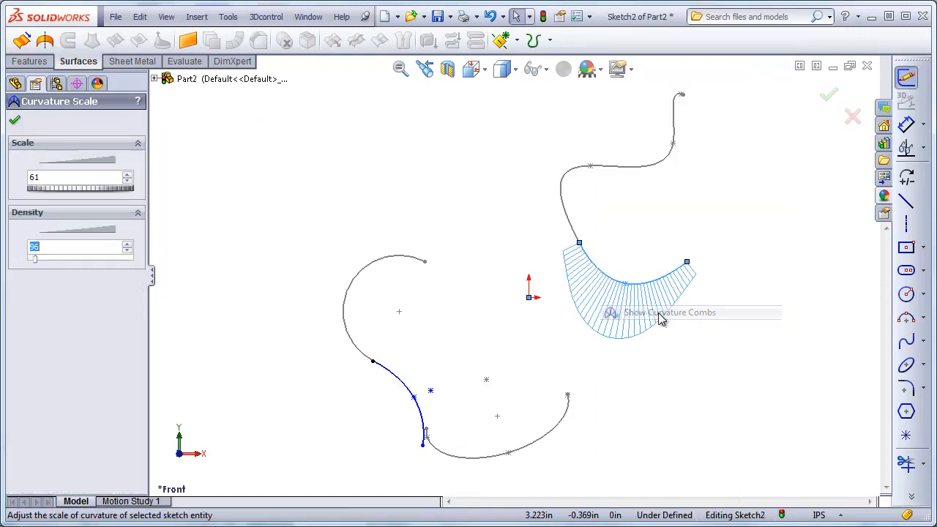
{"action": "left_click", "coordinate": [702, 351]}
{"action": "left_click_drag", "start_coordinate": [618, 322], "coordinate": [668, 331]}
{"action": "left_click", "coordinate": [750, 366]}
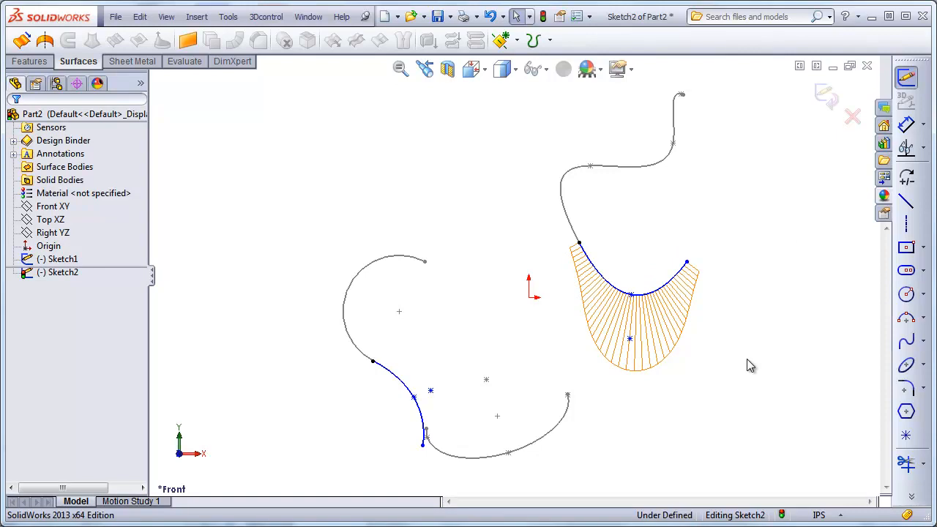
- Examine the relations between the second conic and the spline
{"action": "left_click", "coordinate": [592, 258]}
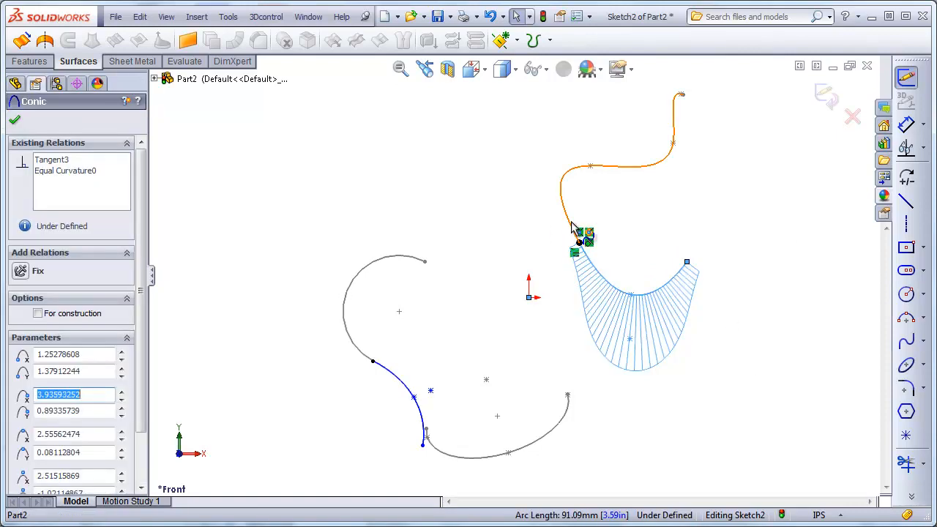
{"action": "left_click", "coordinate": [571, 220], "text": "ctrl"}
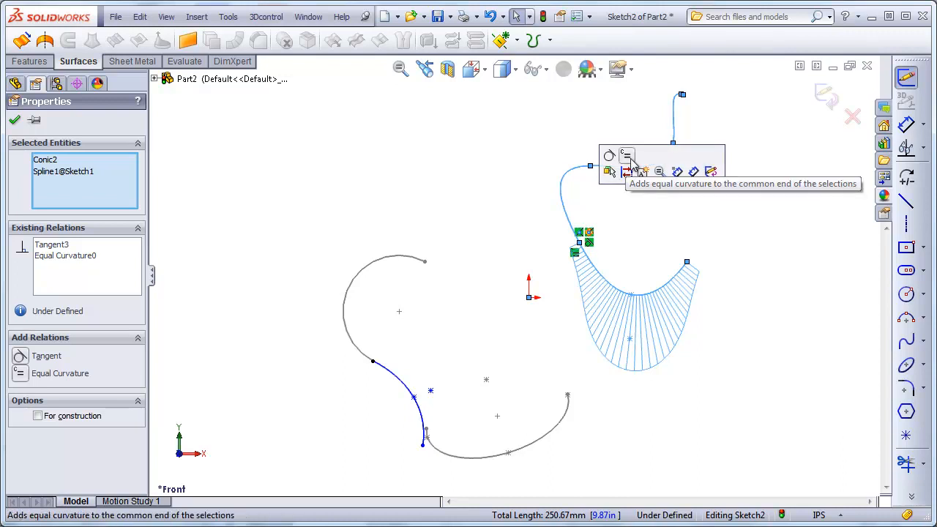
{"action": "left_click", "coordinate": [717, 221]}
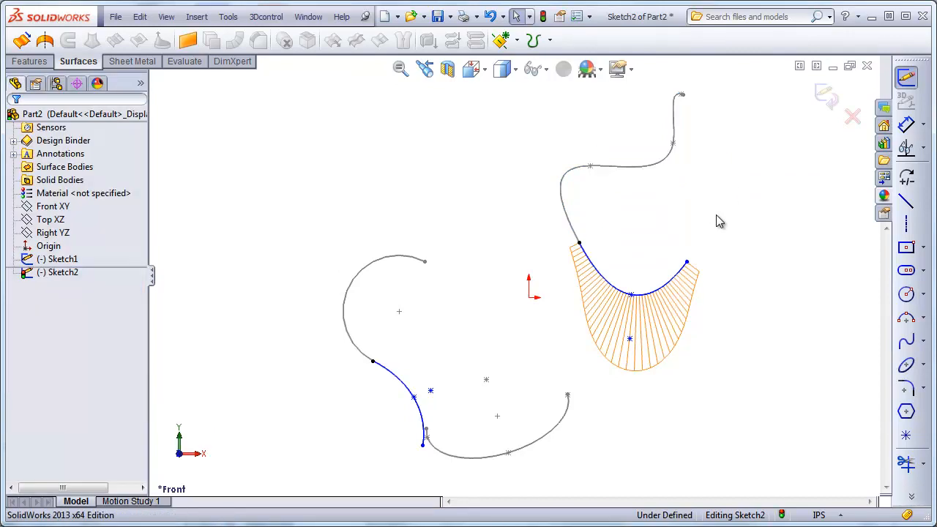
- Exit Sketch2 and open Sketch1 for editing
{"action": "left_click", "coordinate": [827, 94]}
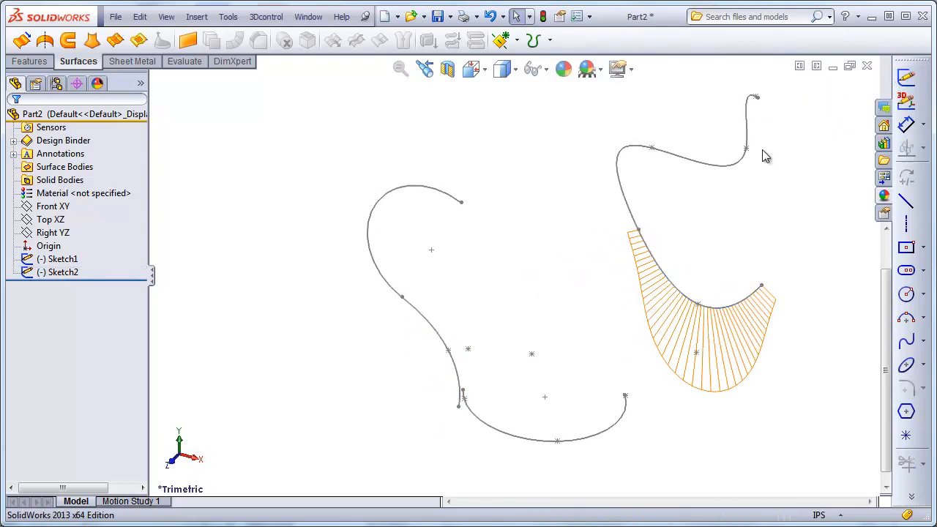
{"action": "left_click", "coordinate": [48, 261]}
{"action": "left_click", "coordinate": [59, 271]}
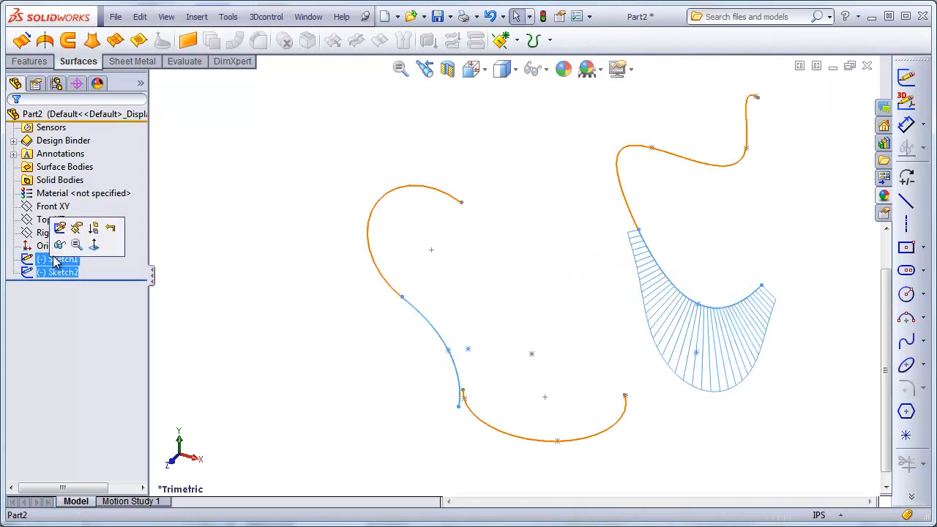
{"action": "left_click", "coordinate": [48, 260]}
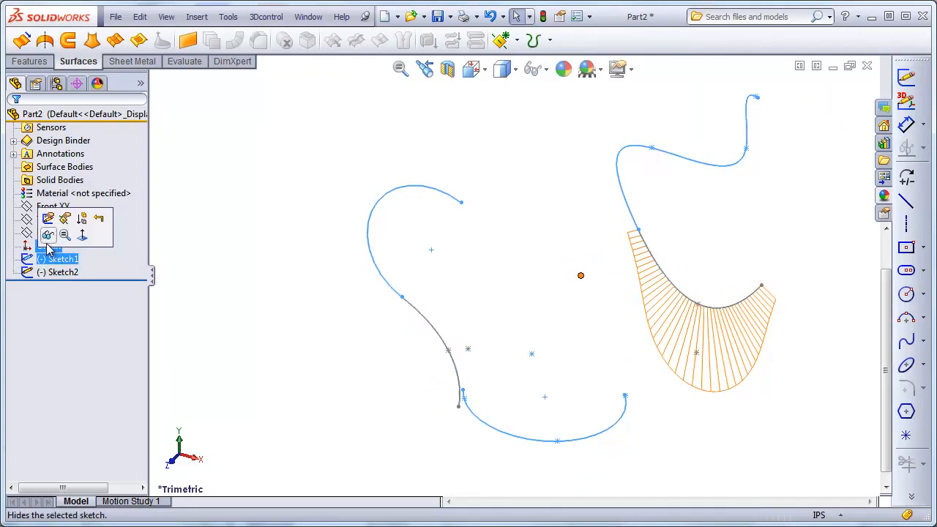
{"action": "left_click", "coordinate": [44, 216]}
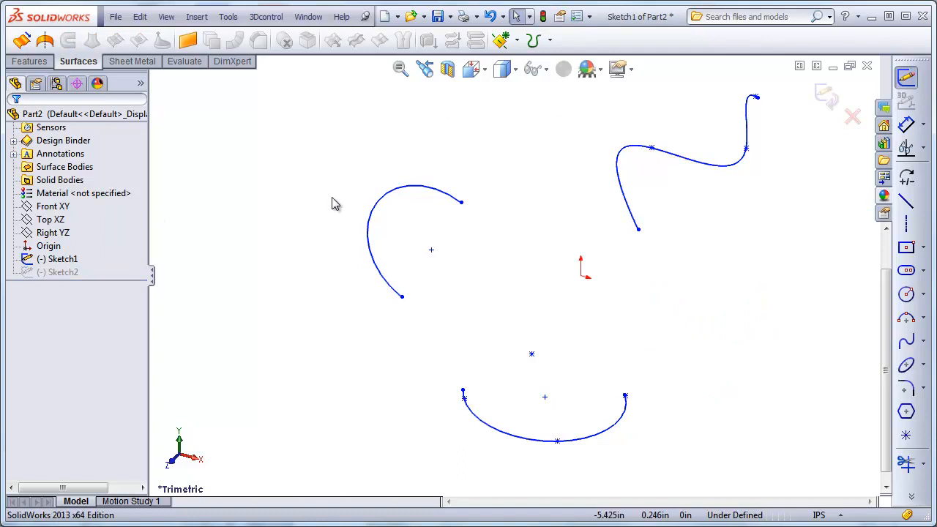
- Display curvature combs on the S-shaped spline in Sketch1
{"action": "left_click", "coordinate": [628, 207]}
{"action": "right_click", "coordinate": [628, 207]}
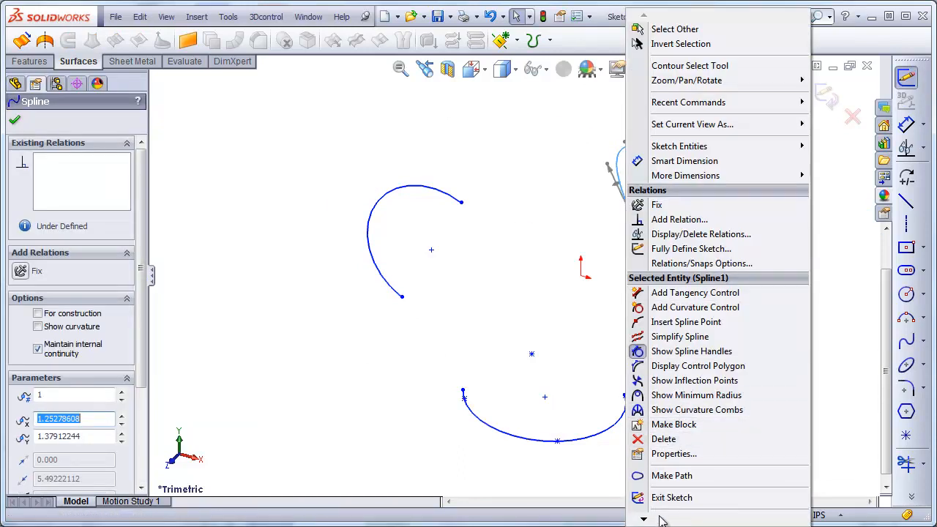
{"action": "left_click", "coordinate": [697, 410]}
{"action": "left_click", "coordinate": [768, 359]}
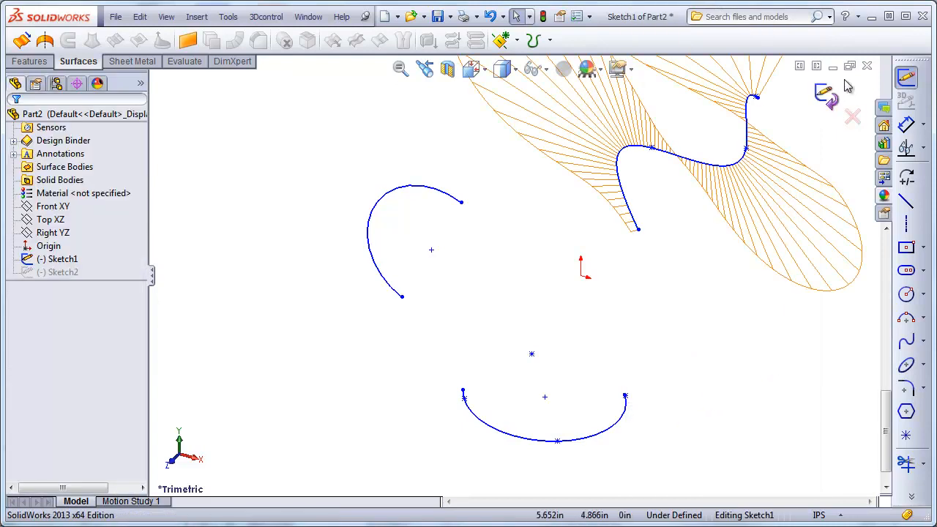
- Exit Sketch1 and reopen Sketch2 for editing
{"action": "left_click", "coordinate": [828, 103]}
{"action": "left_click", "coordinate": [59, 272]}
{"action": "left_click", "coordinate": [66, 232]}
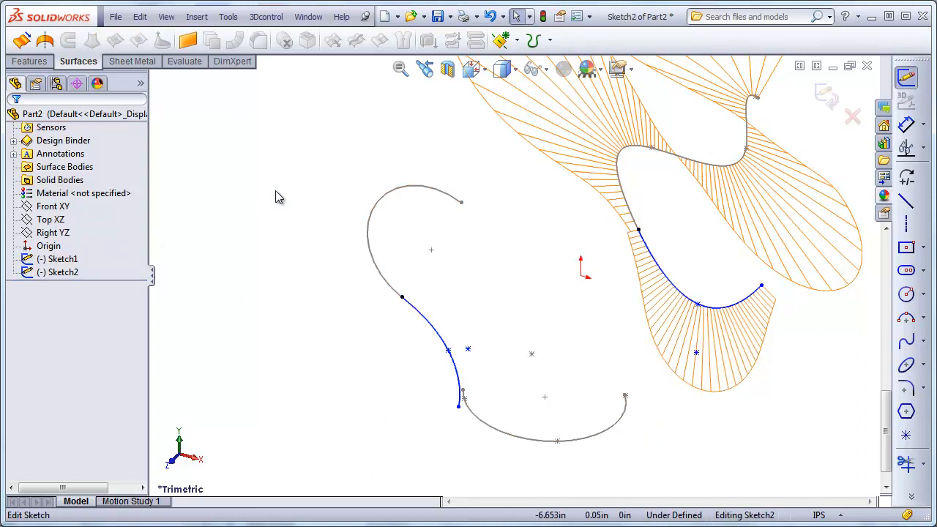
- Delete the Equal Curvature relation from the conic joined to the spline, keeping its tangent relation
{"action": "key", "text": "ctrl+1"}
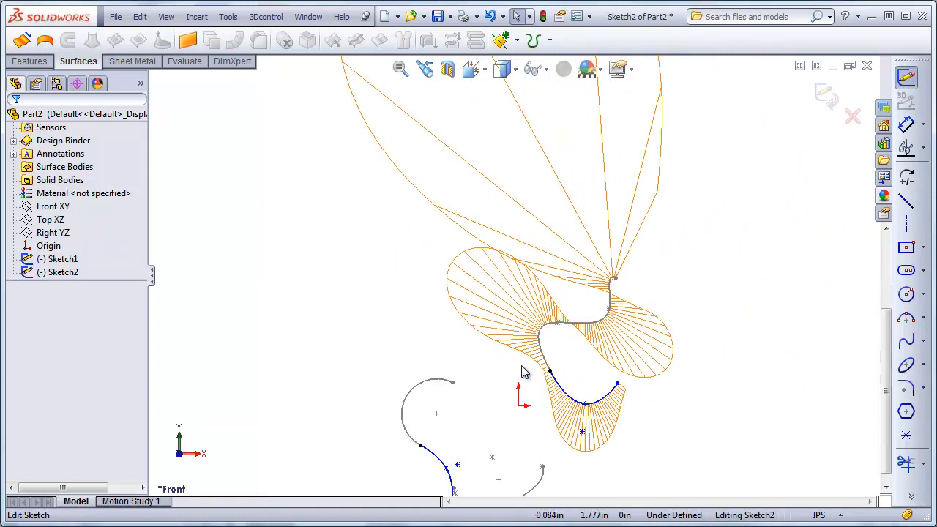
{"action": "scroll", "coordinate": [522, 373], "scroll_direction": "down", "scroll_amount": 1}
{"action": "scroll", "coordinate": [592, 343], "scroll_direction": "down", "scroll_amount": 2}
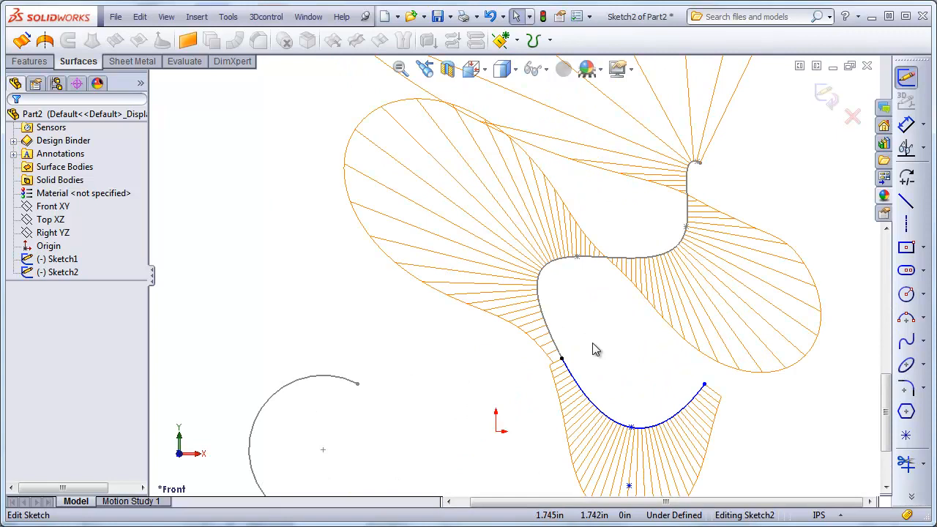
{"action": "left_click", "coordinate": [587, 391]}
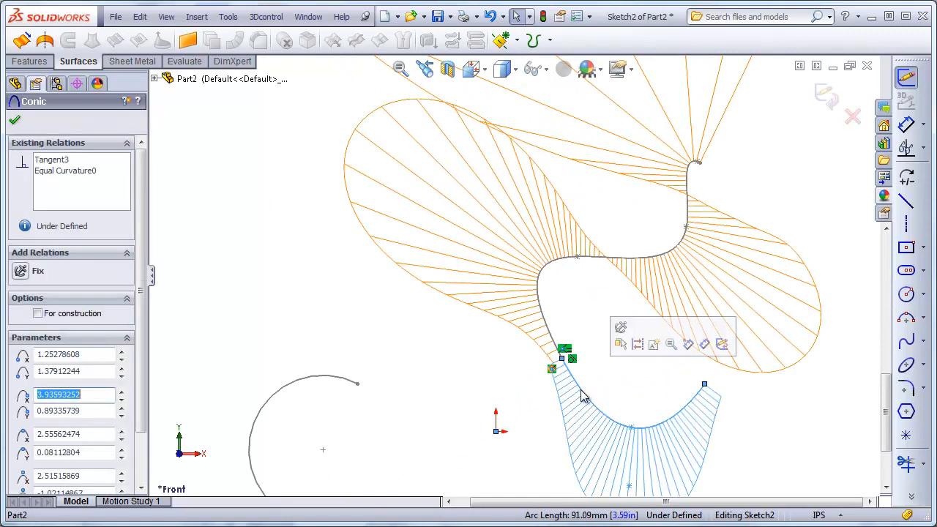
{"action": "left_click", "coordinate": [66, 171]}
{"action": "key", "text": "Delete"}
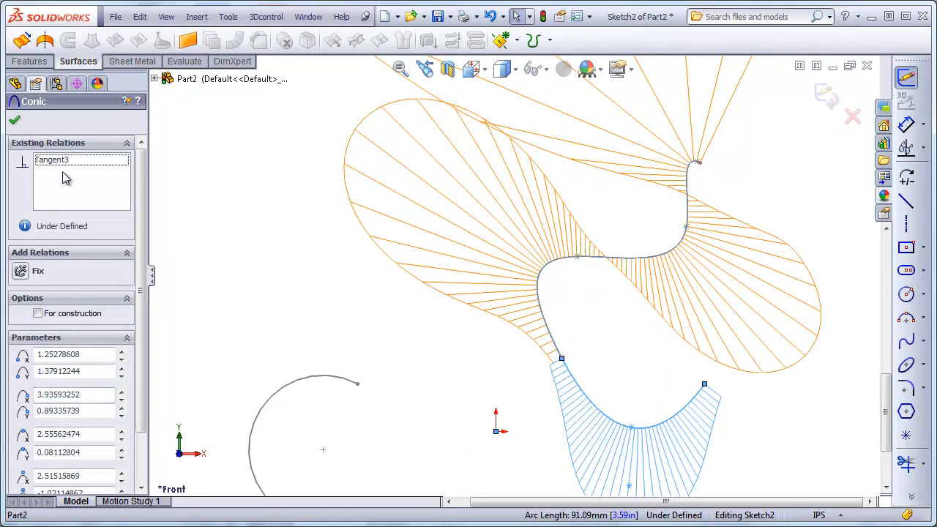
- Viewing the sketch from the back, reshape the second conic by moving its apex control point to about X 1.70 in, Y 0.53 in
{"action": "key", "text": "ctrl+2"}
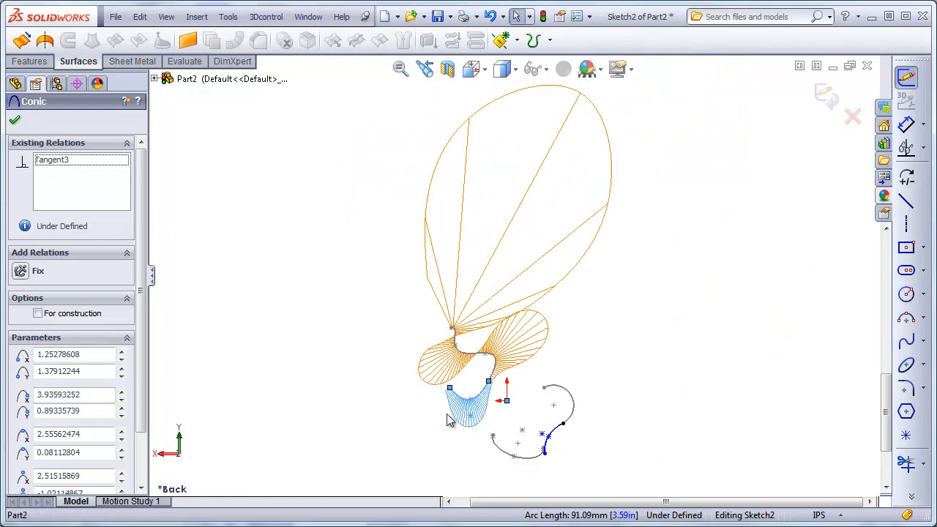
{"action": "scroll", "coordinate": [522, 387], "scroll_direction": "down", "scroll_amount": 5}
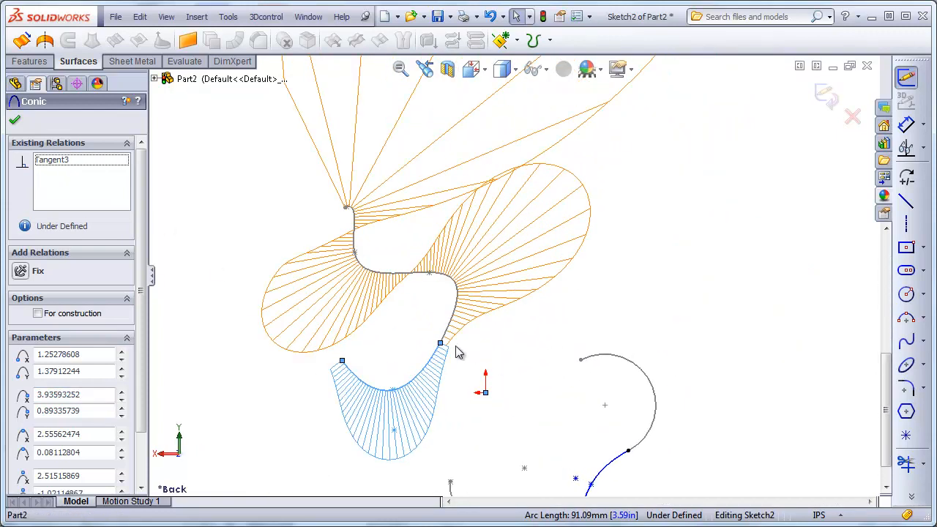
{"action": "scroll", "coordinate": [437, 337], "scroll_direction": "down", "scroll_amount": 3}
{"action": "key", "text": "Escape"}
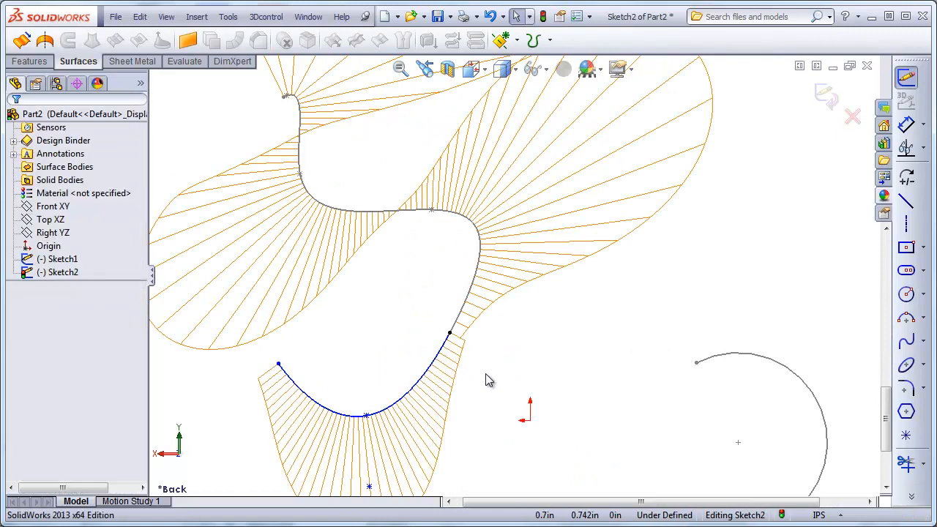
{"action": "left_click", "coordinate": [368, 414]}
{"action": "left_click_drag", "start_coordinate": [366, 391], "coordinate": [365, 414]}
{"action": "left_click_drag", "start_coordinate": [370, 492], "coordinate": [420, 395]}
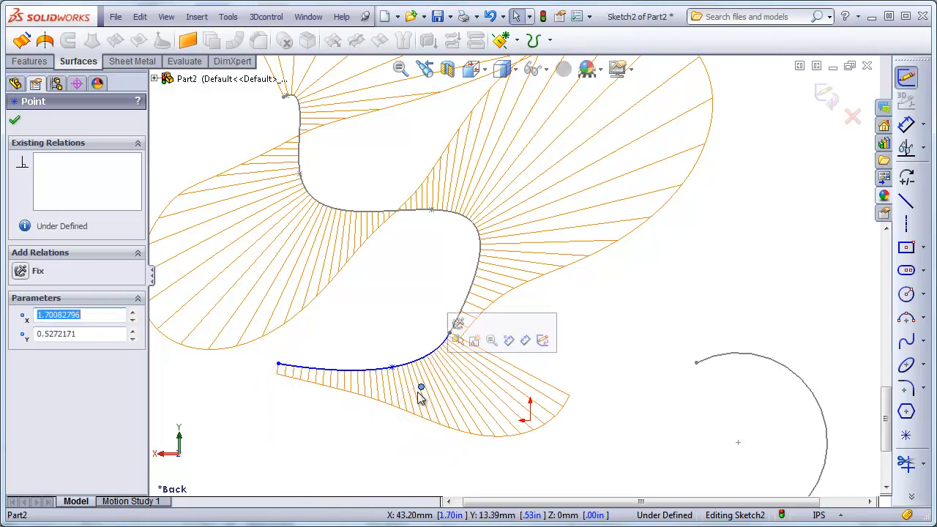
{"action": "left_click", "coordinate": [655, 392]}
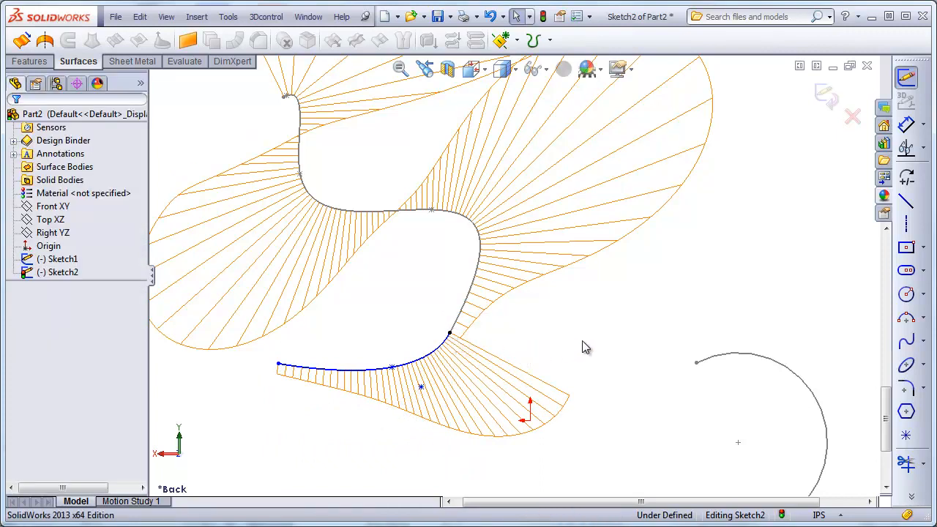
- Add an Equal Curvature relation between the second conic and the S-shaped spline from Sketch1
{"action": "left_click", "coordinate": [444, 342]}
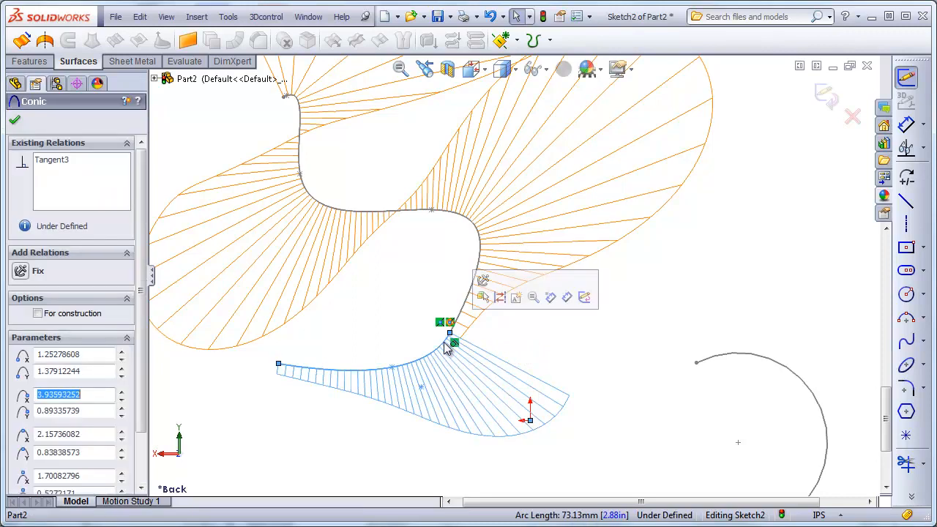
{"action": "left_click", "coordinate": [475, 315], "text": "ctrl"}
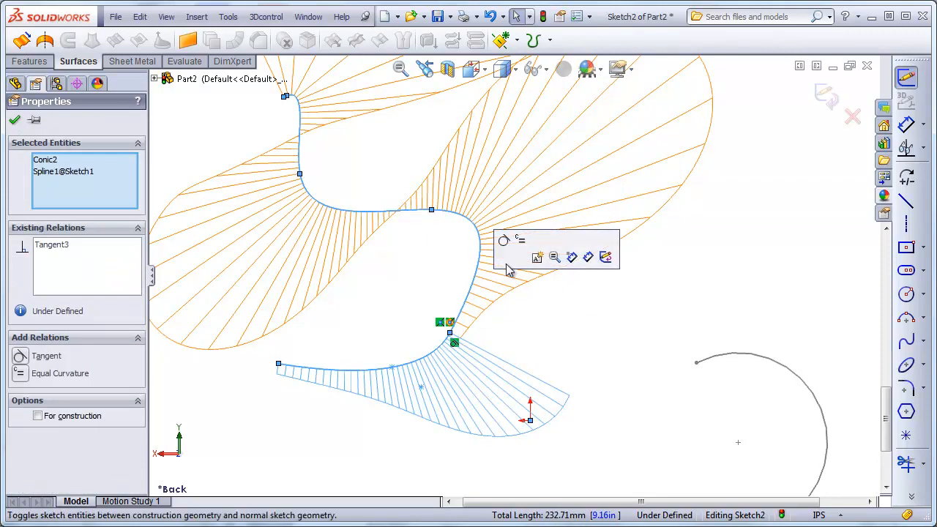
{"action": "left_click", "coordinate": [522, 249]}
{"action": "left_click", "coordinate": [591, 343]}
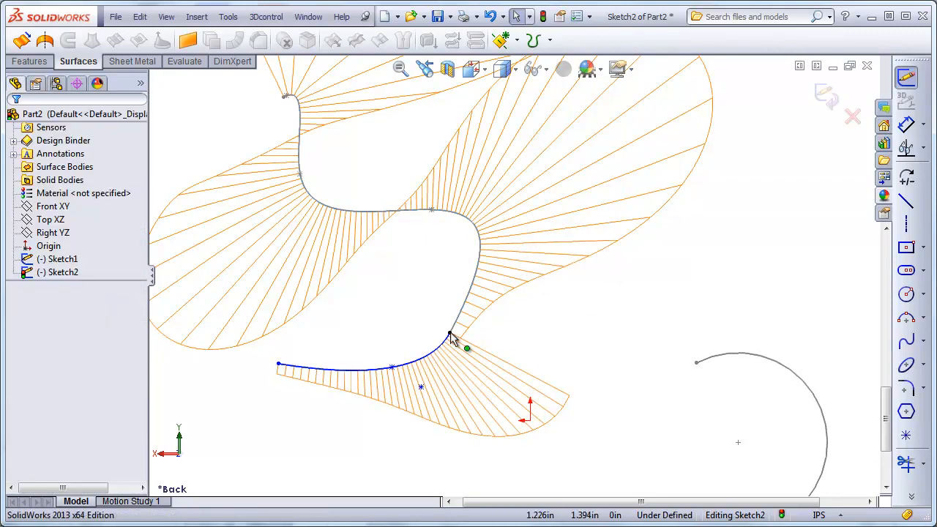
{"action": "left_click", "coordinate": [422, 366]}
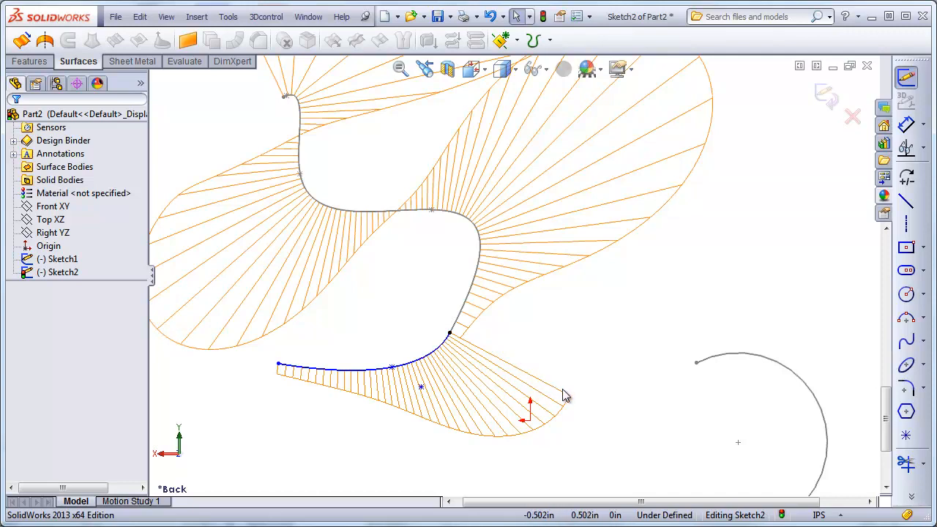
{"action": "right_click", "coordinate": [440, 352]}
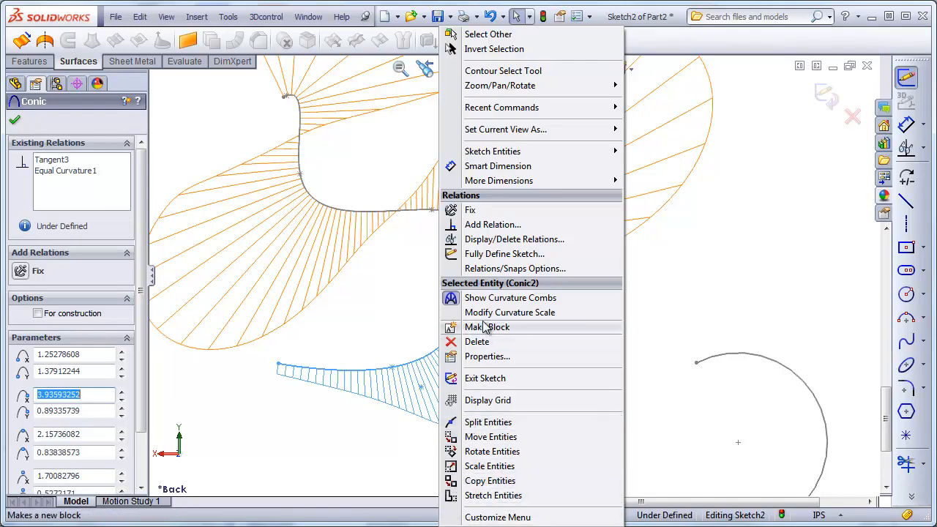
{"action": "left_click", "coordinate": [403, 320]}
{"action": "left_click", "coordinate": [429, 319]}
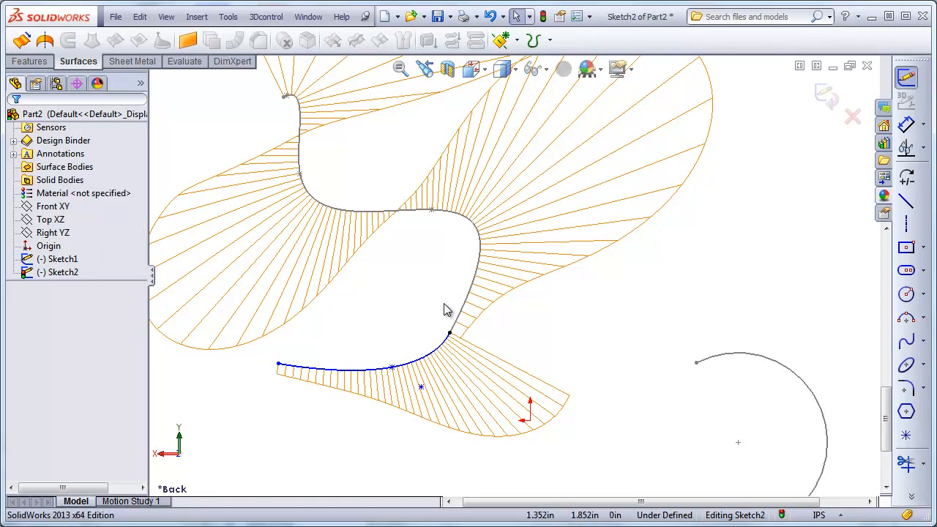
- Exit Sketch2 and open Sketch1 for editing
{"action": "left_click", "coordinate": [467, 305]}
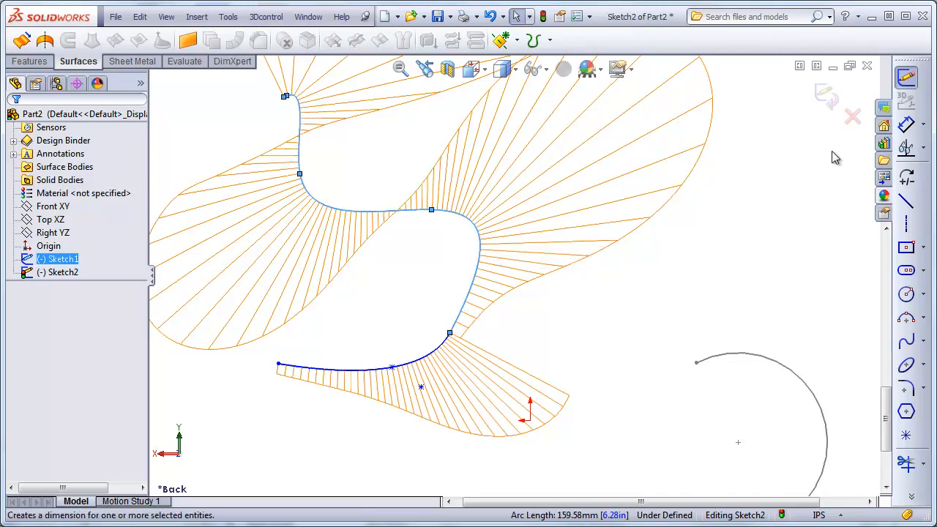
{"action": "key", "text": "Escape"}
{"action": "left_click", "coordinate": [825, 97]}
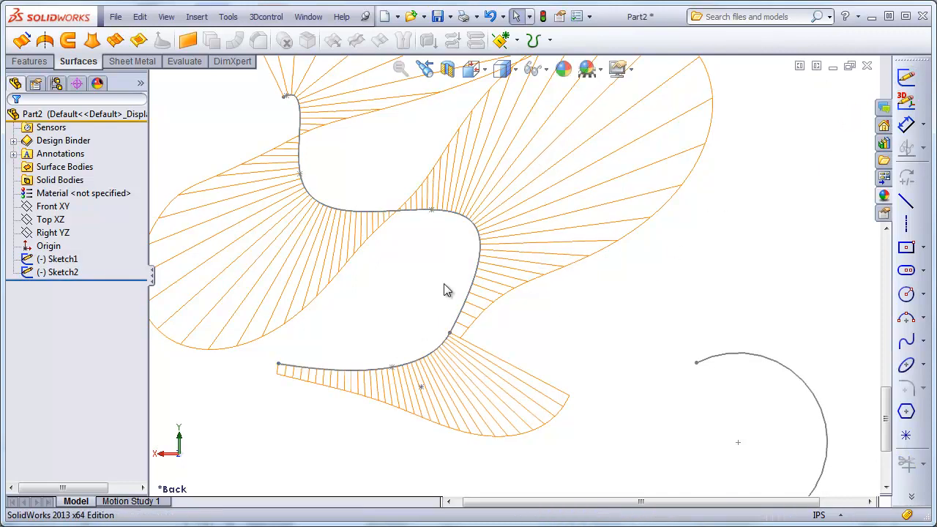
{"action": "left_click", "coordinate": [478, 284]}
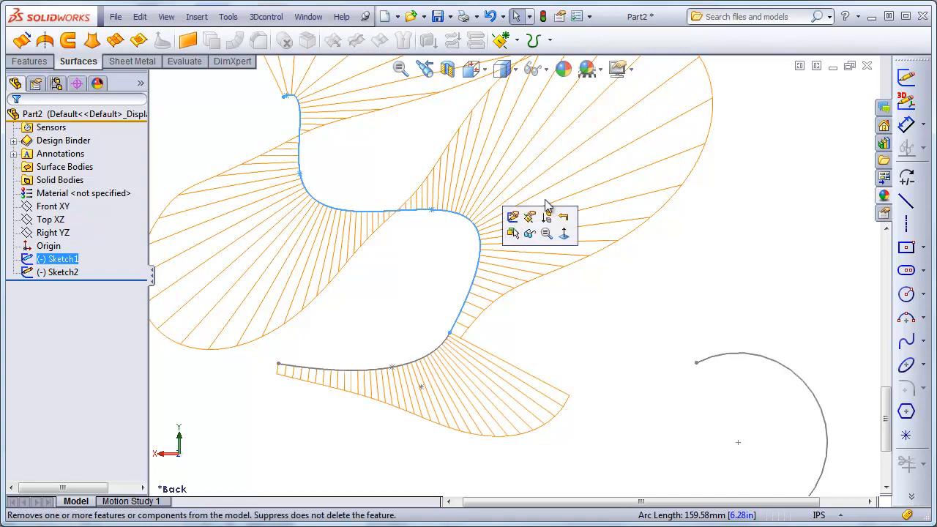
{"action": "left_click", "coordinate": [515, 221]}
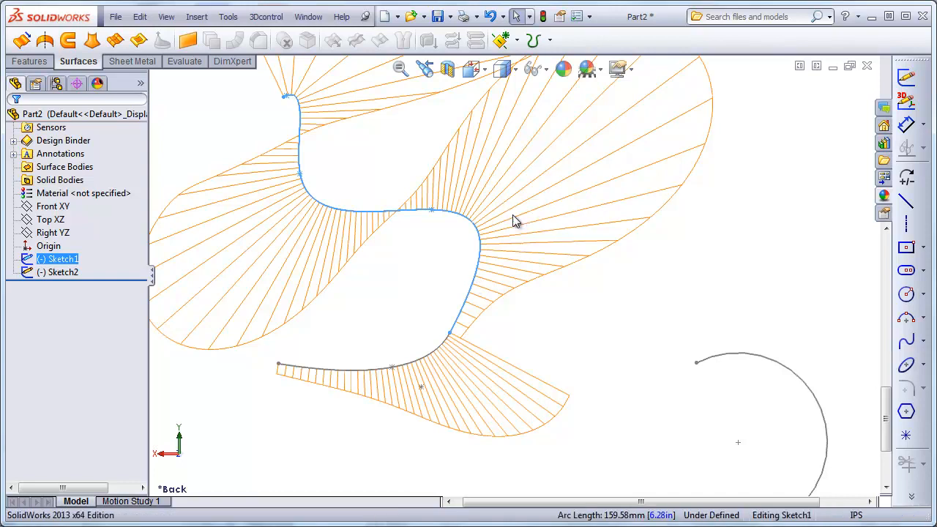
- Add a curvature control to the S-shaped spline at the endpoint it shares with the conic
{"action": "right_click", "coordinate": [464, 308]}
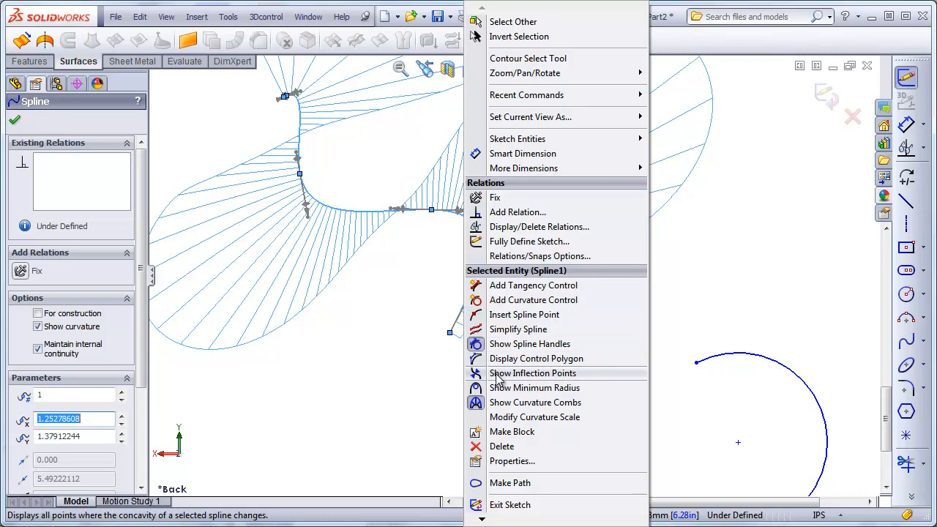
{"action": "left_click", "coordinate": [533, 300]}
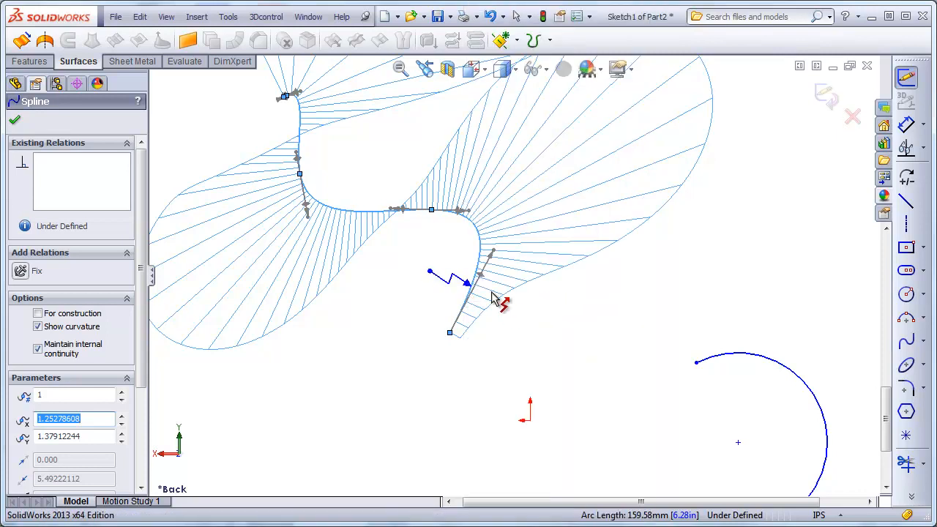
{"action": "left_click", "coordinate": [456, 333]}
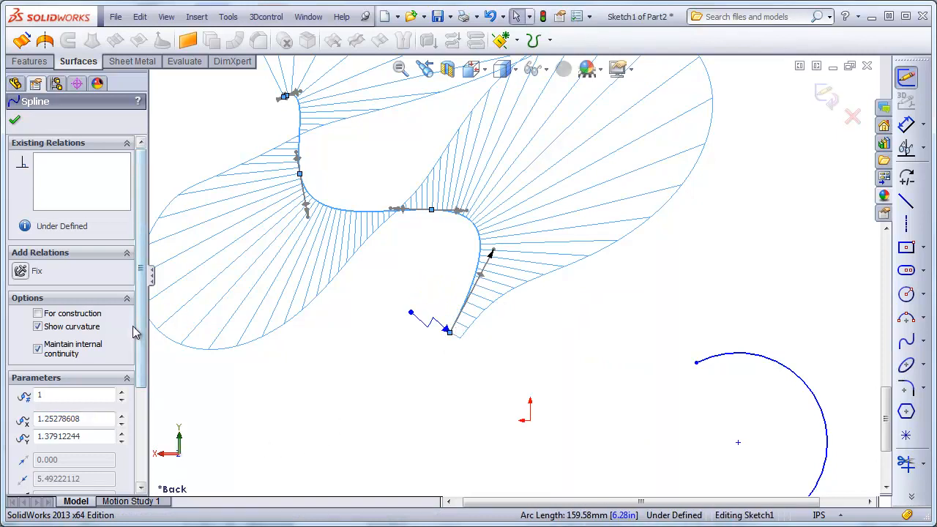
- Examine the radius of curvature of the spline's new endpoint curvature control, close its properties and exit Sketch1
{"action": "scroll", "coordinate": [133, 329], "scroll_direction": "down", "scroll_amount": 5}
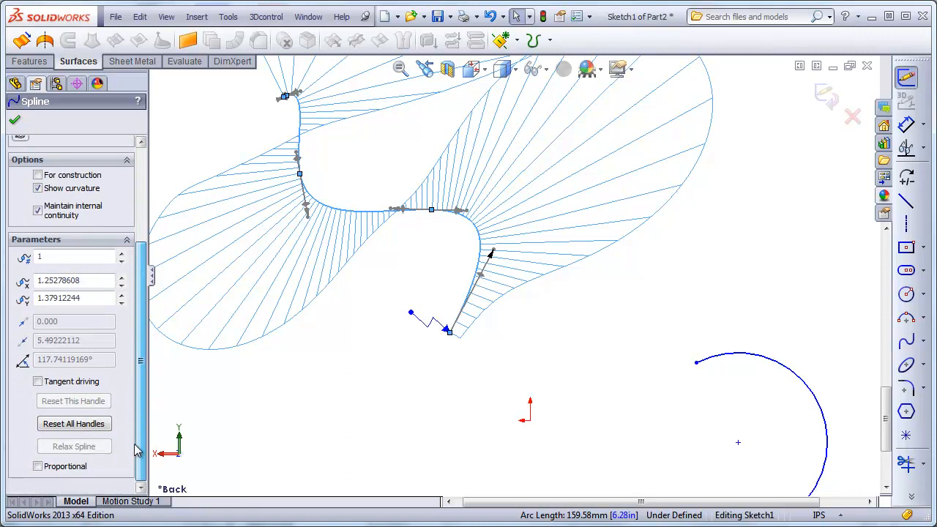
{"action": "scroll", "coordinate": [137, 441], "scroll_direction": "up", "scroll_amount": 5}
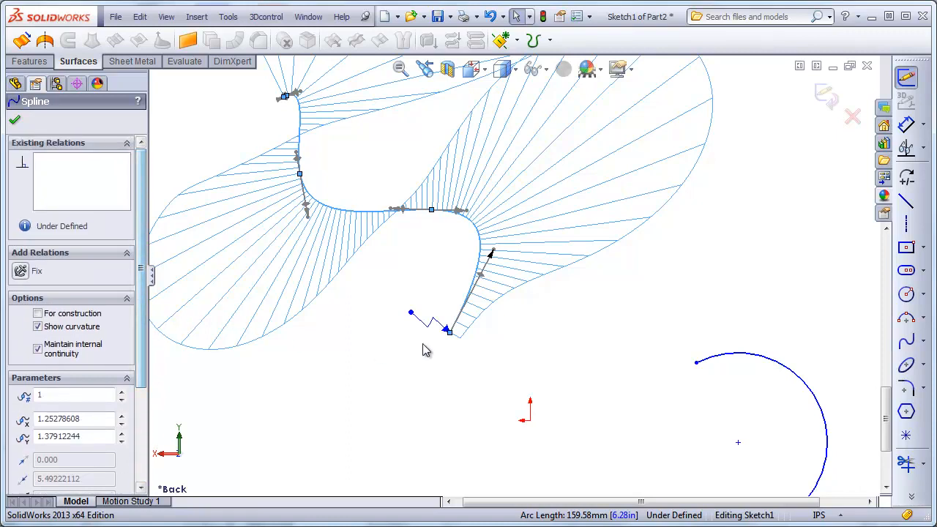
{"action": "left_click", "coordinate": [411, 319]}
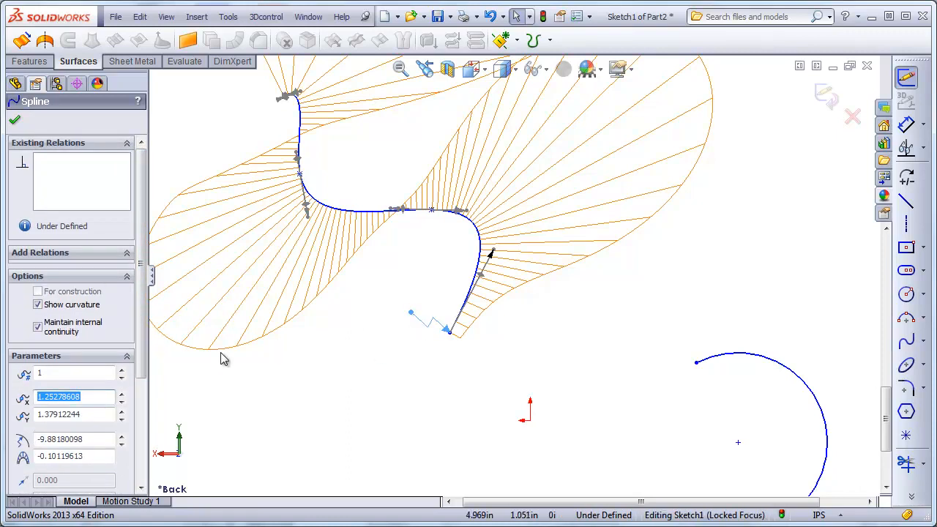
{"action": "double_click", "coordinate": [86, 438]}
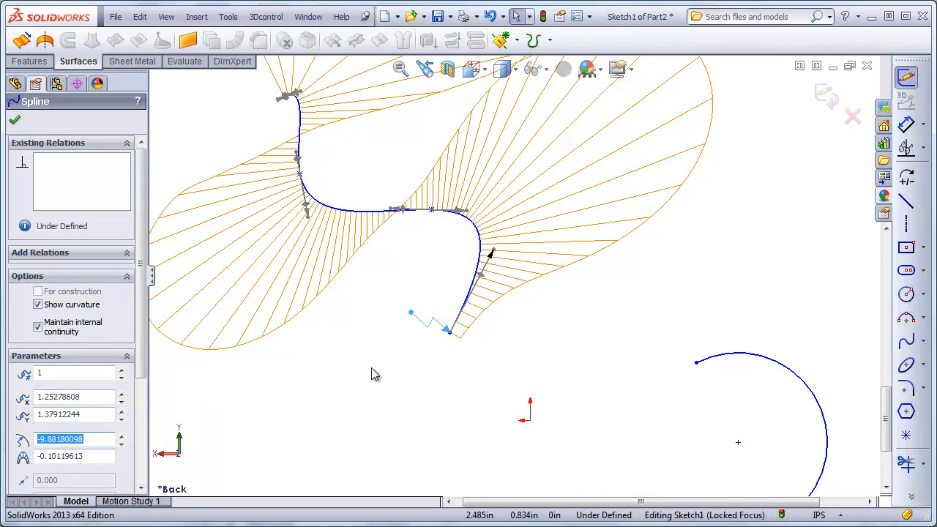
{"action": "left_click", "coordinate": [16, 121]}
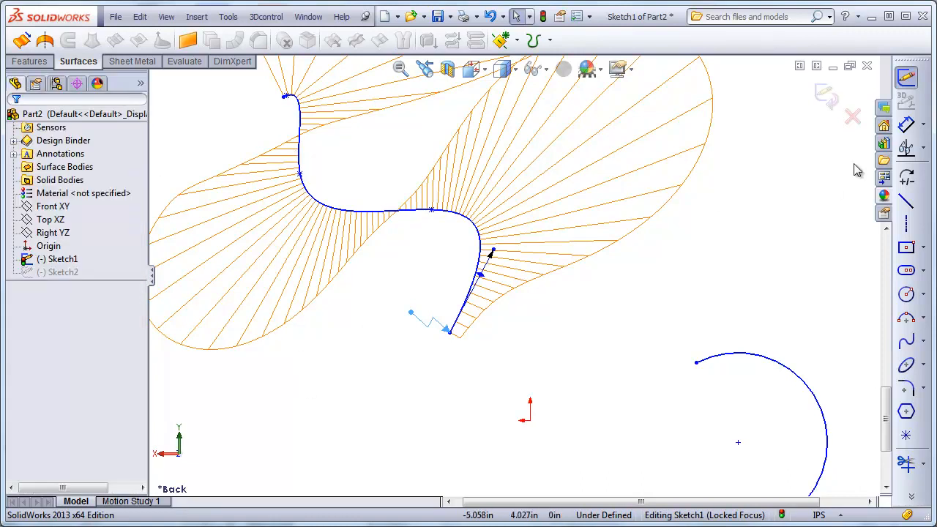
{"action": "left_click", "coordinate": [826, 96]}
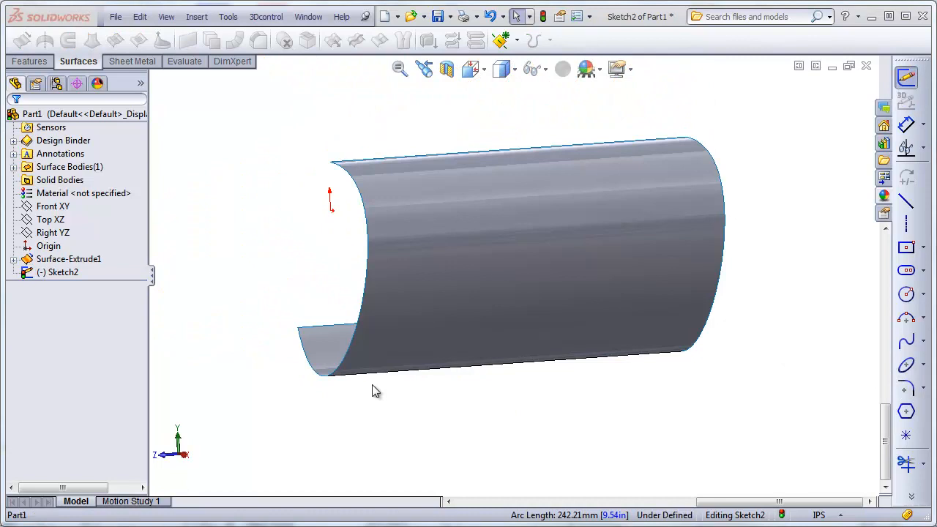
{"action": "middle_click_drag", "start_coordinate": [372, 385], "coordinate": [360, 379]}
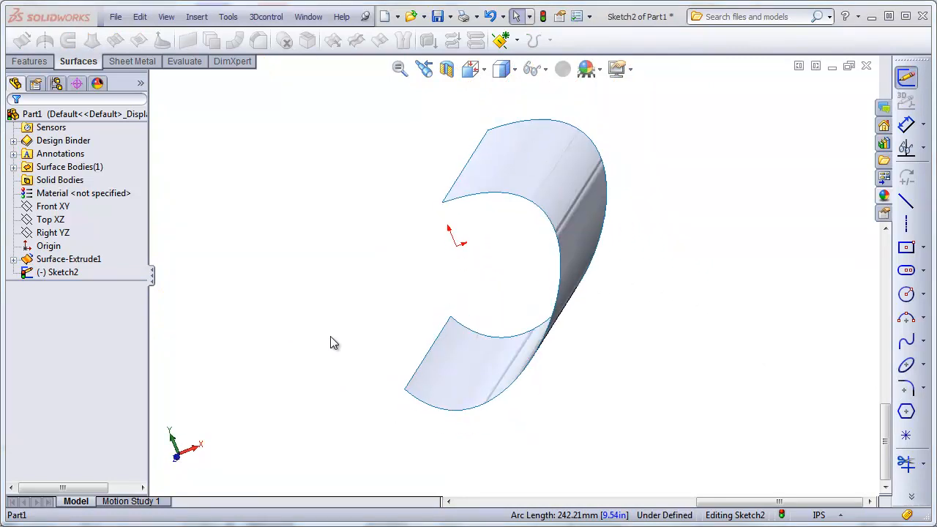
{"action": "middle_click_drag", "start_coordinate": [332, 337], "coordinate": [273, 303]}
{"action": "middle_click_drag", "start_coordinate": [381, 386], "coordinate": [409, 346]}
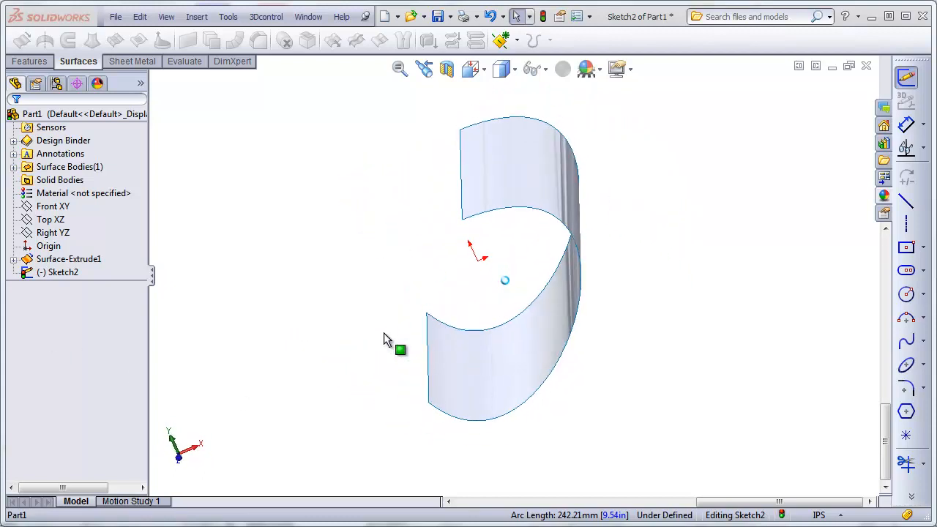
{"action": "left_click", "coordinate": [55, 209]}
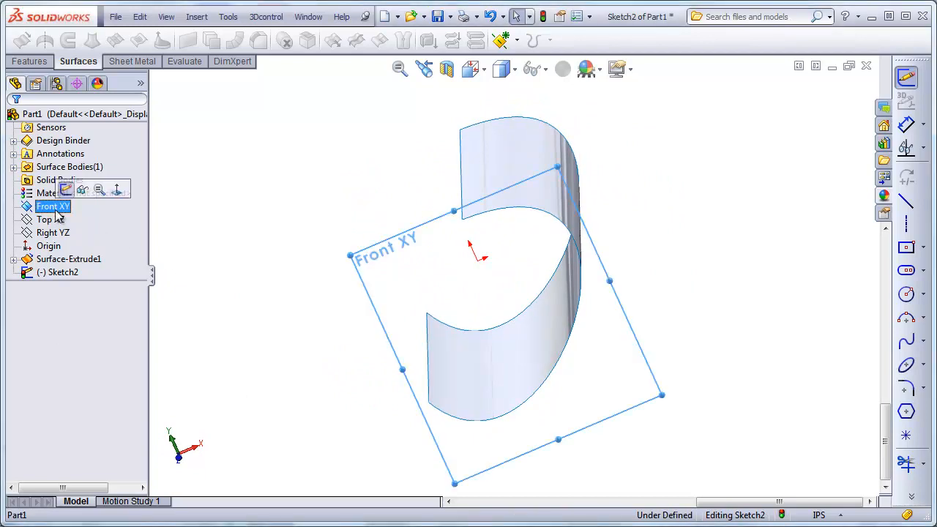
{"action": "left_click", "coordinate": [924, 344]}
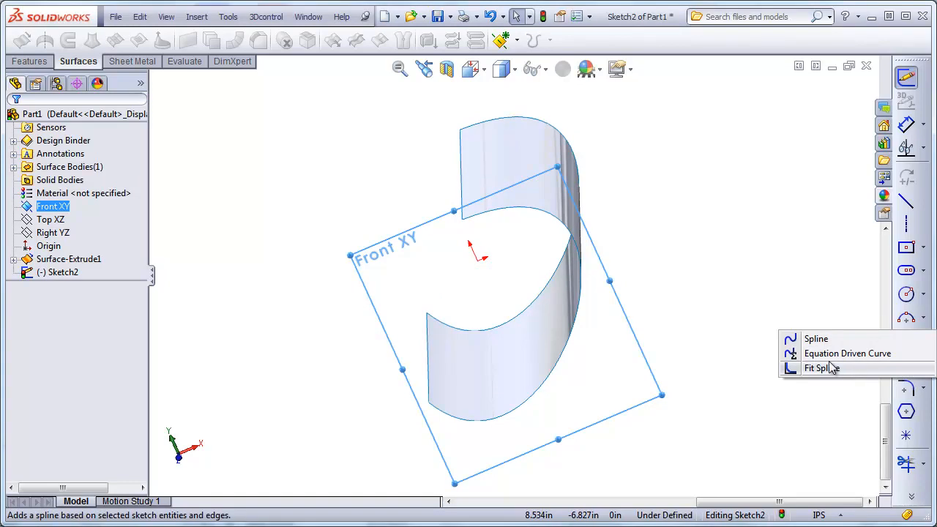
{"action": "left_click", "coordinate": [754, 412]}
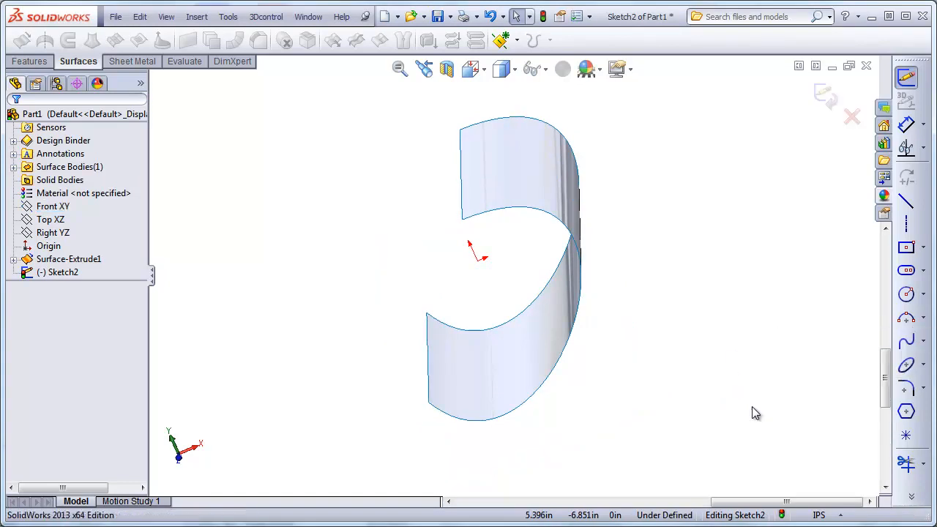
- Sketch a conic between the open ends of the surface's front edge, with its apex at about X -4.48 in, Y 1.69 in
{"action": "left_click", "coordinate": [922, 368]}
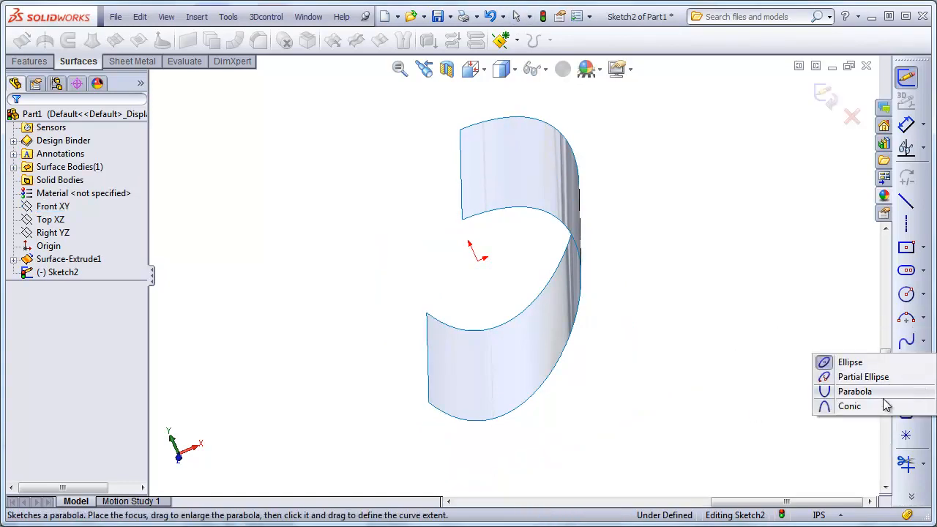
{"action": "left_click", "coordinate": [853, 410]}
{"action": "middle_click_drag", "start_coordinate": [513, 404], "coordinate": [432, 388]}
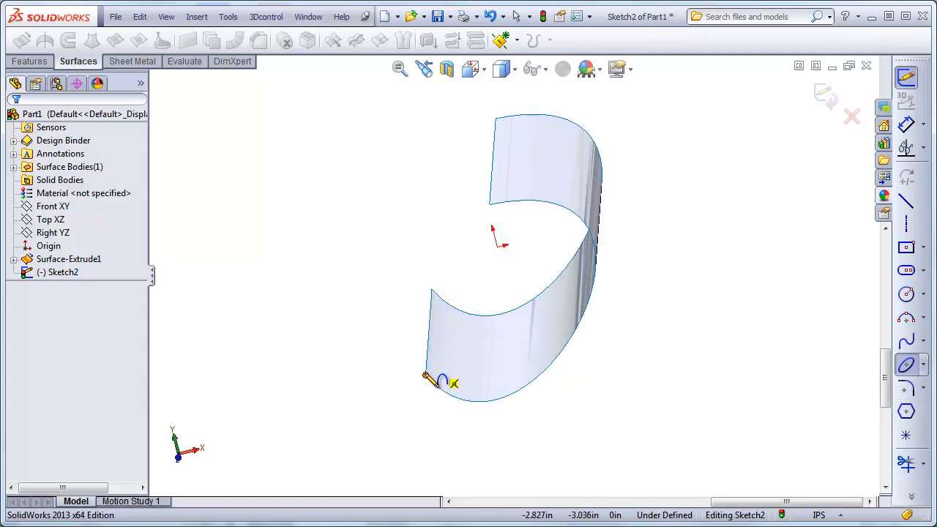
{"action": "left_click", "coordinate": [426, 376]}
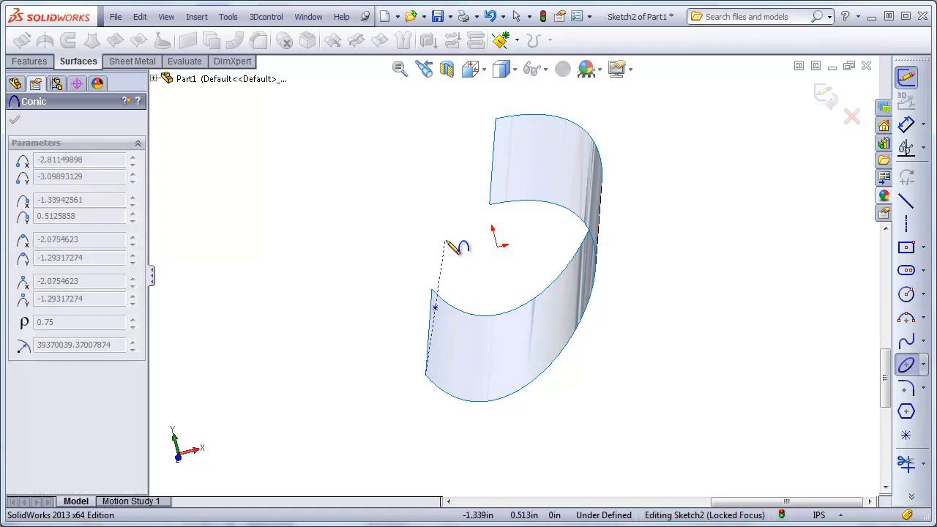
{"action": "left_click", "coordinate": [489, 206]}
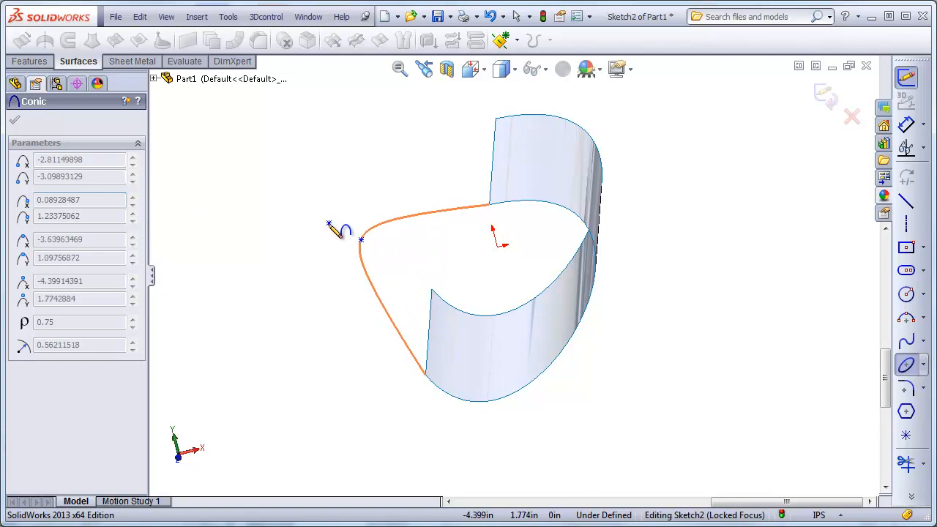
{"action": "left_click", "coordinate": [326, 227]}
{"action": "left_click", "coordinate": [374, 255]}
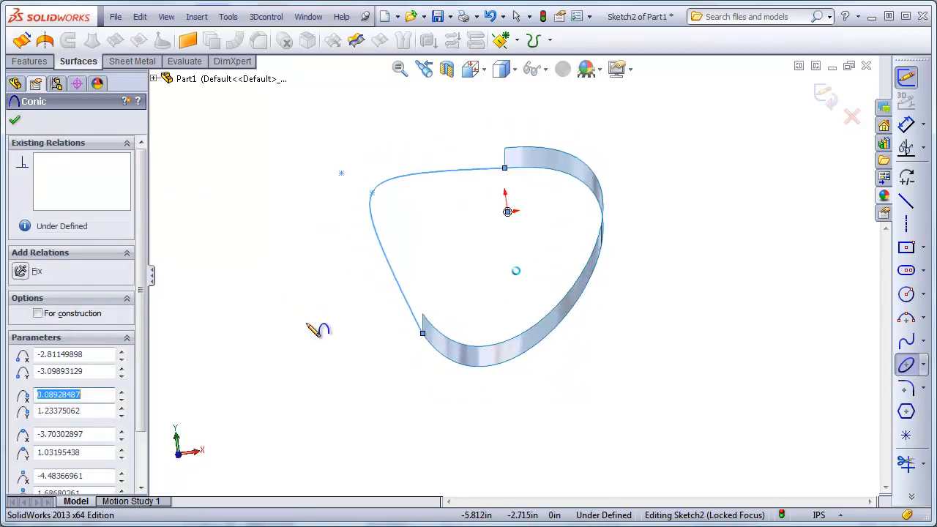
{"action": "key", "text": "Escape"}
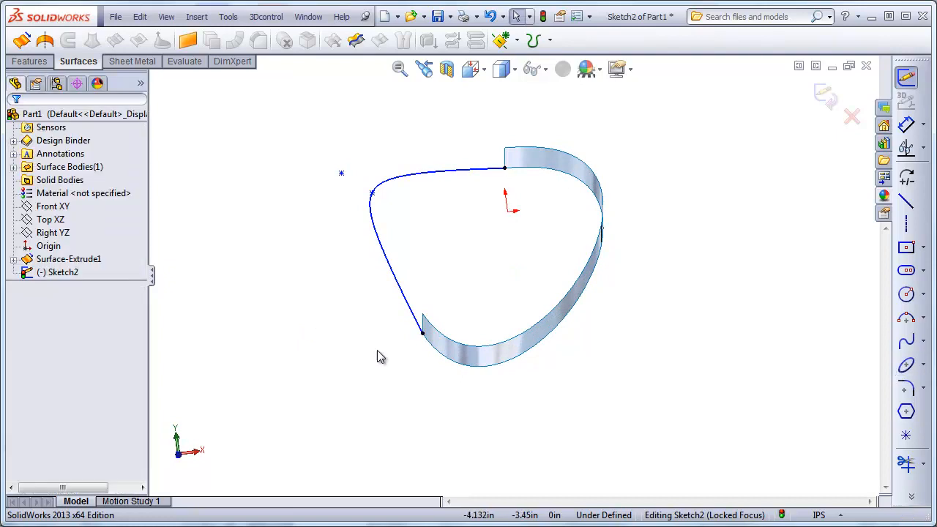
- Try to apply equal curvature between the conic and the surface's front edge at the lower endpoint, and undo the attempt
{"action": "left_click", "coordinate": [445, 360]}
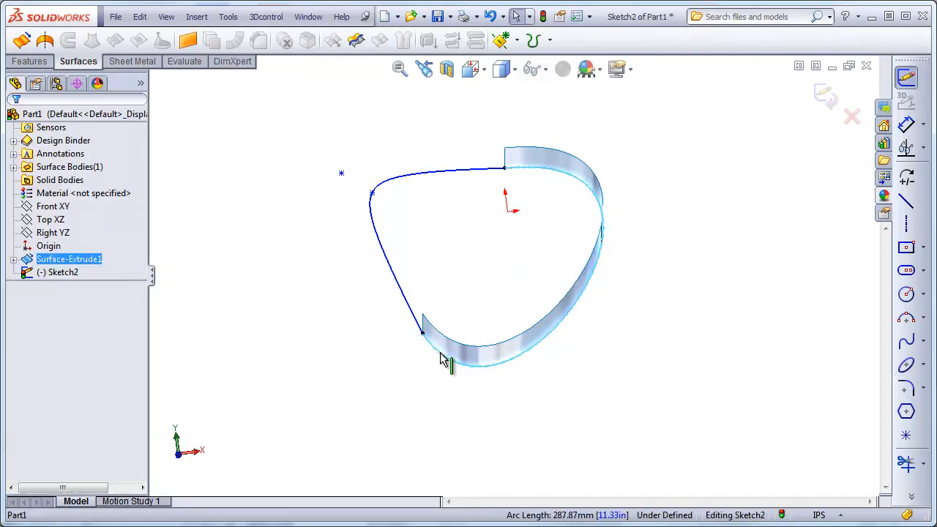
{"action": "left_click", "coordinate": [410, 314], "text": "ctrl"}
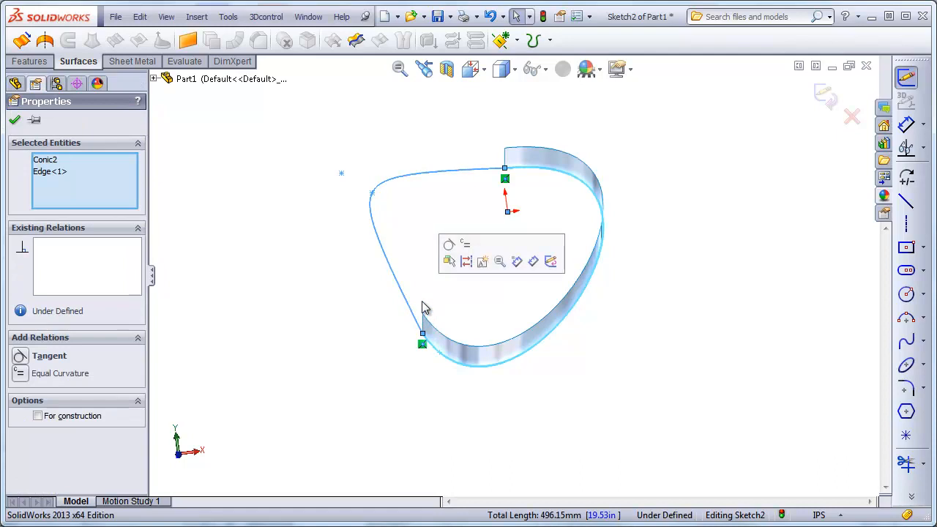
{"action": "left_click", "coordinate": [466, 249]}
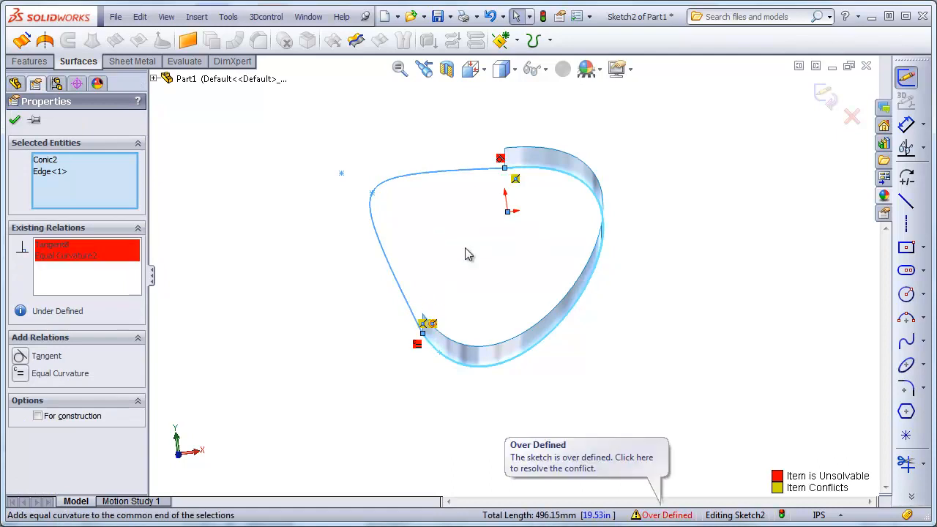
{"action": "left_click", "coordinate": [285, 361]}
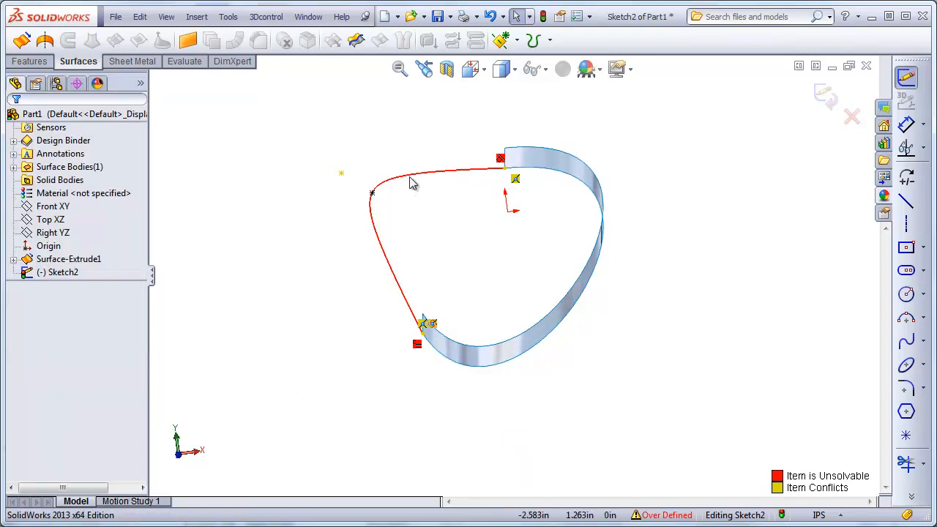
{"action": "left_click", "coordinate": [340, 173]}
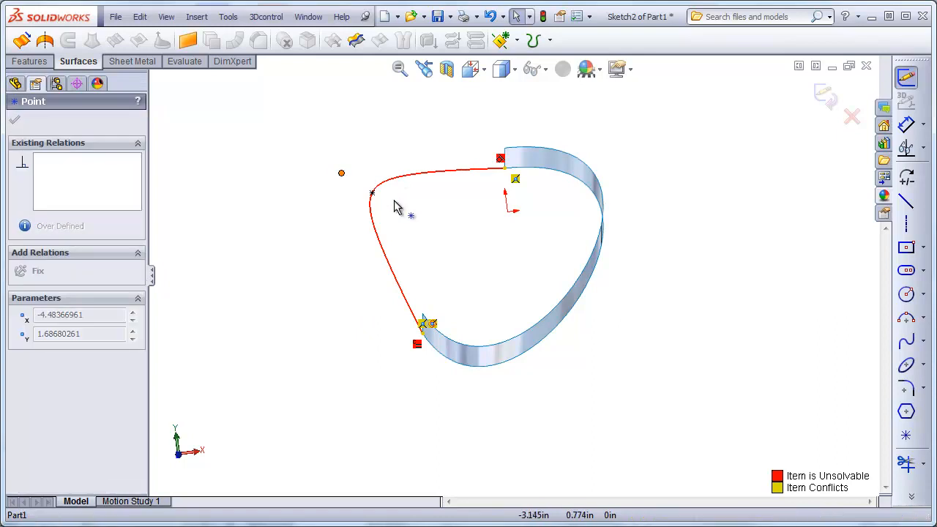
{"action": "left_click", "coordinate": [327, 224]}
{"action": "key", "text": "ctrl+z"}
{"action": "key", "text": "ctrl+z"}
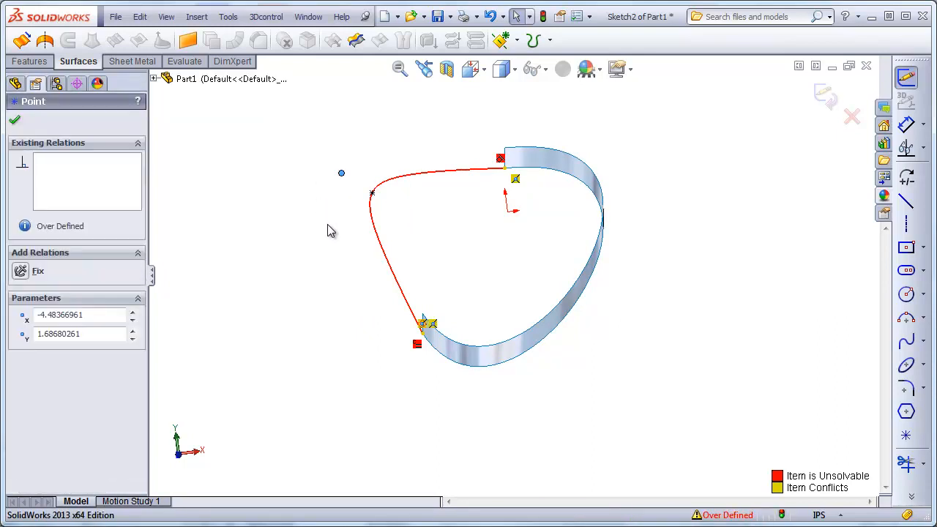
- Move the conic's apex inward, closer to the surface, and make the conic's lower end equal curvature with the surface's front edge
{"action": "left_click_drag", "start_coordinate": [342, 174], "coordinate": [398, 213]}
{"action": "left_click", "coordinate": [379, 298]}
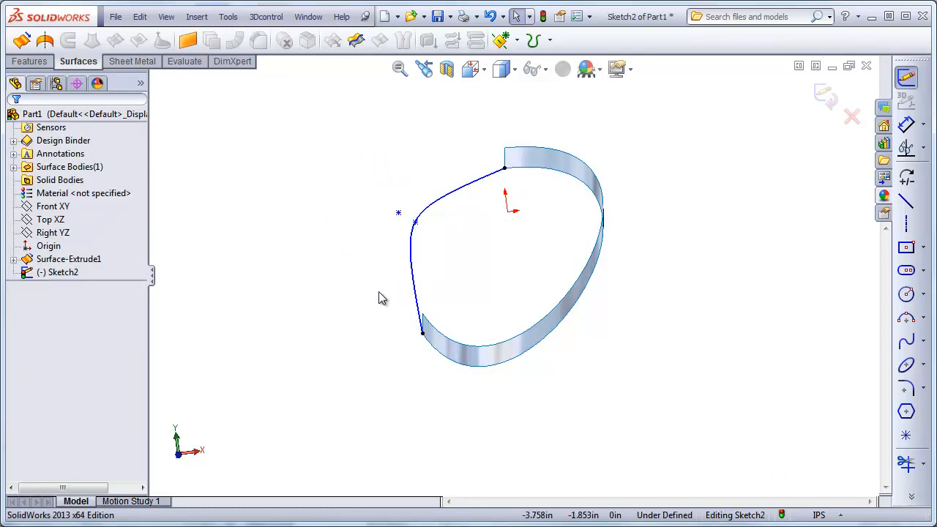
{"action": "left_click", "coordinate": [439, 356]}
{"action": "left_click", "coordinate": [418, 298]}
{"action": "left_click", "coordinate": [420, 294], "text": "ctrl"}
{"action": "left_click", "coordinate": [470, 231]}
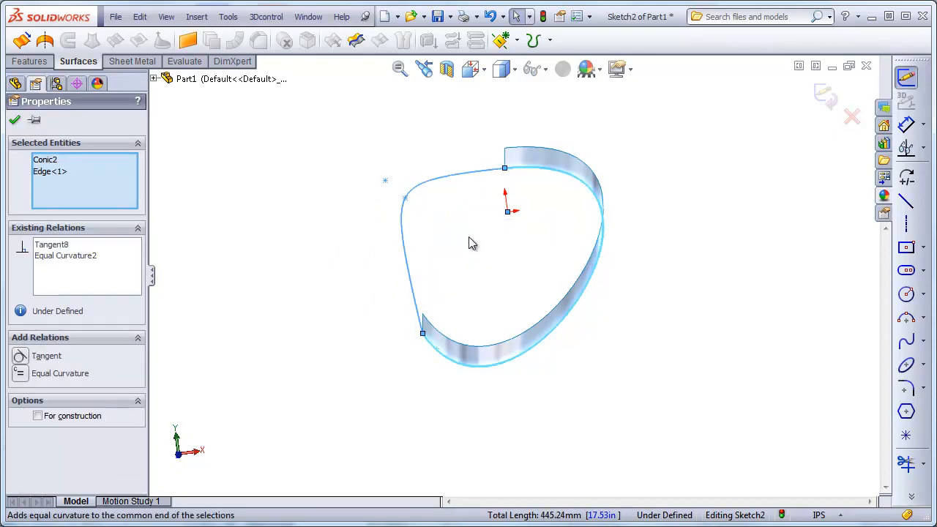
{"action": "left_click", "coordinate": [535, 399]}
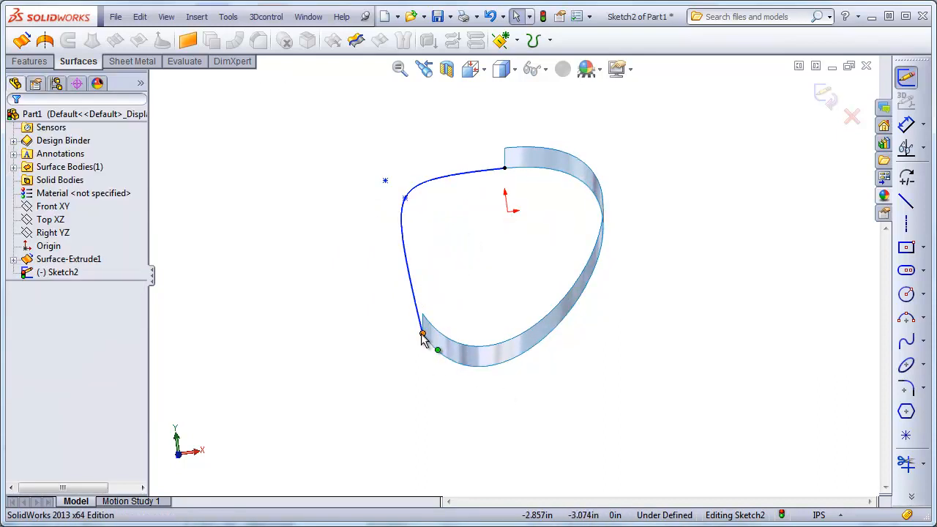
- Make the conic's upper end equal curvature with the surface's front edge
{"action": "left_click", "coordinate": [495, 172]}
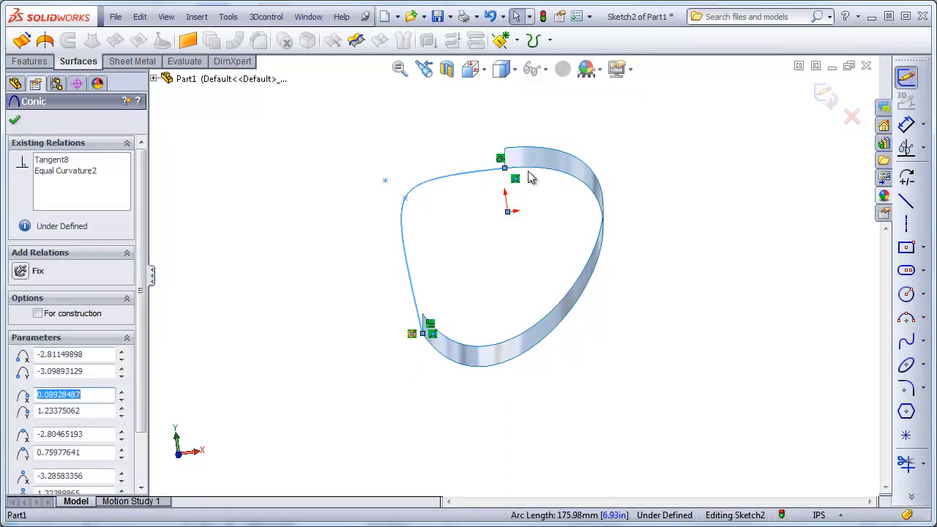
{"action": "left_click", "coordinate": [538, 178], "text": "ctrl"}
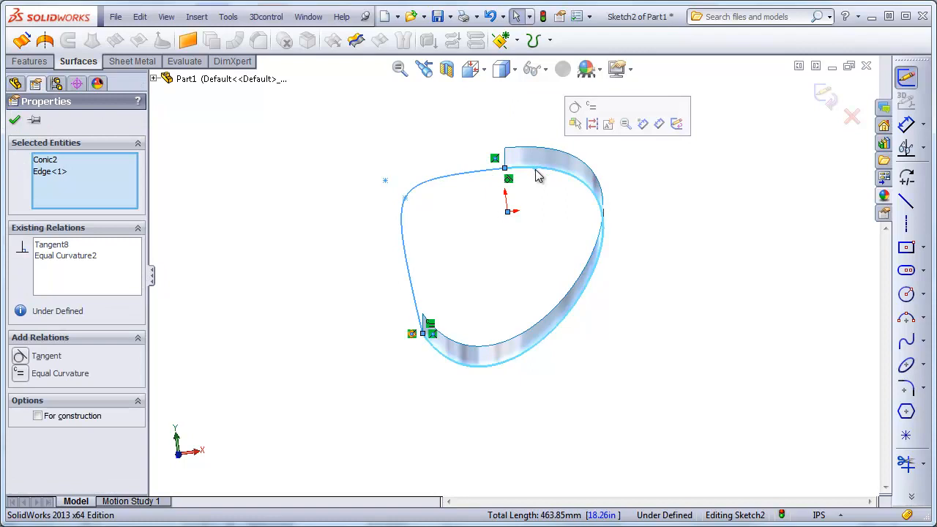
{"action": "left_click", "coordinate": [592, 110]}
{"action": "left_click", "coordinate": [681, 172]}
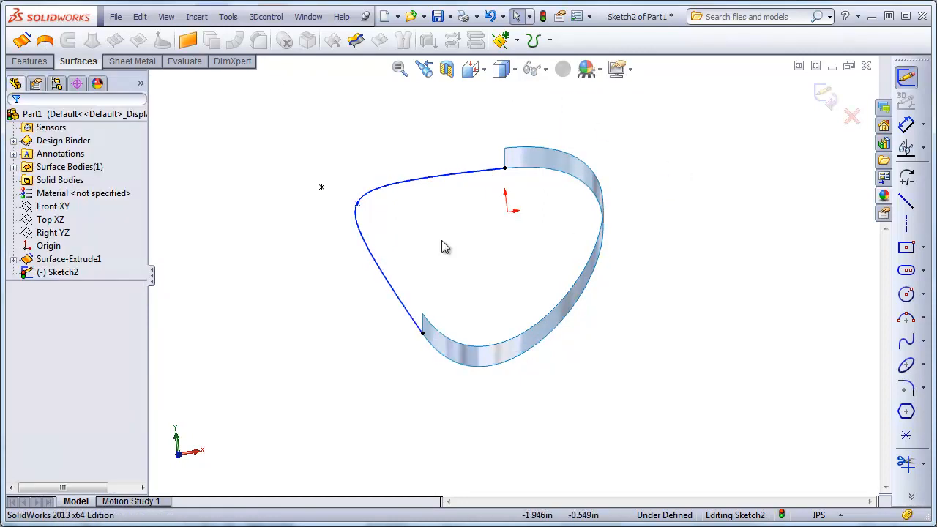
{"action": "left_click", "coordinate": [364, 209]}
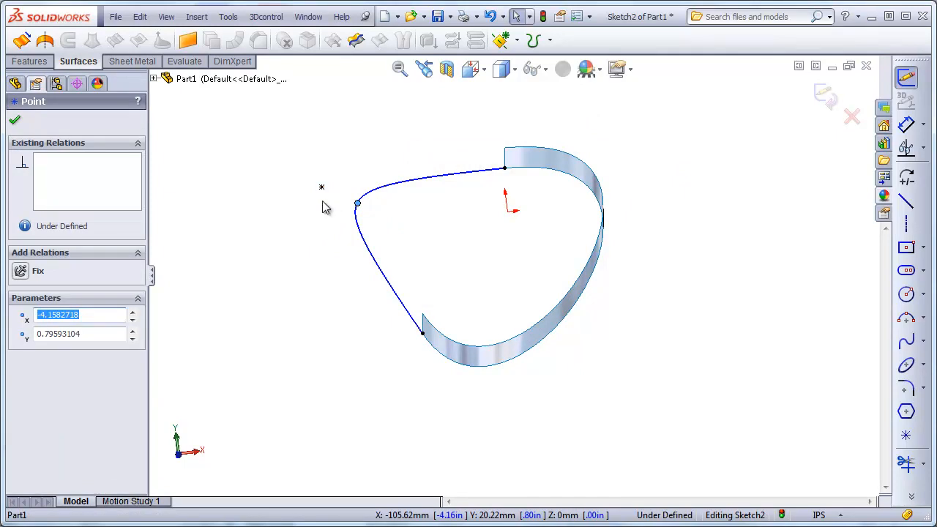
{"action": "left_click", "coordinate": [524, 254]}
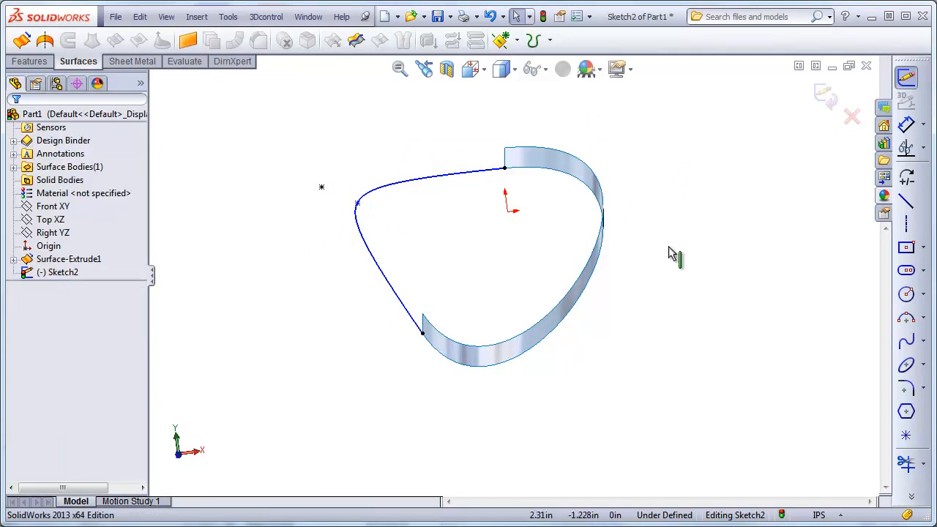
- Sketch a centerline from the conic's upper endpoint out past its apex and make it tangent to the surface's front edge
{"action": "left_click", "coordinate": [907, 224]}
{"action": "left_click", "coordinate": [504, 168]}
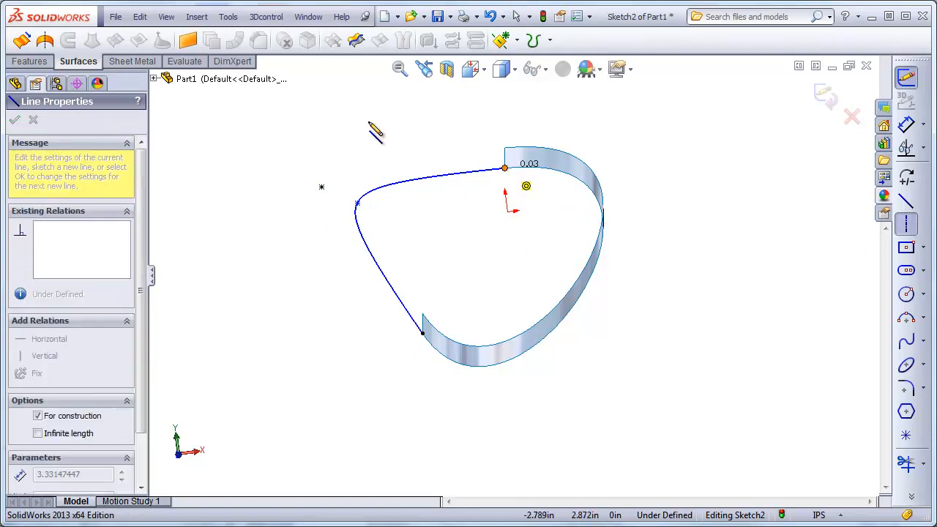
{"action": "left_click", "coordinate": [266, 126]}
{"action": "key", "text": "Escape"}
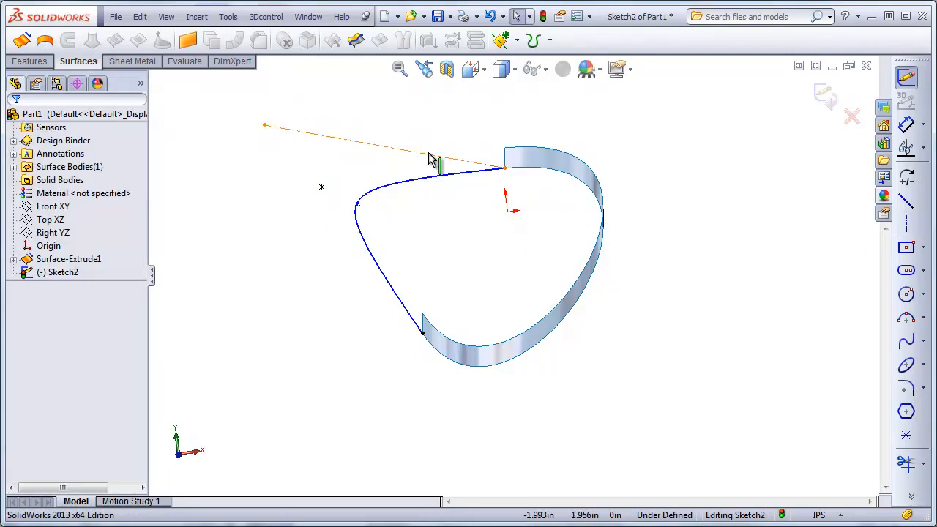
{"action": "left_click", "coordinate": [432, 156]}
{"action": "left_click", "coordinate": [530, 169], "text": "ctrl"}
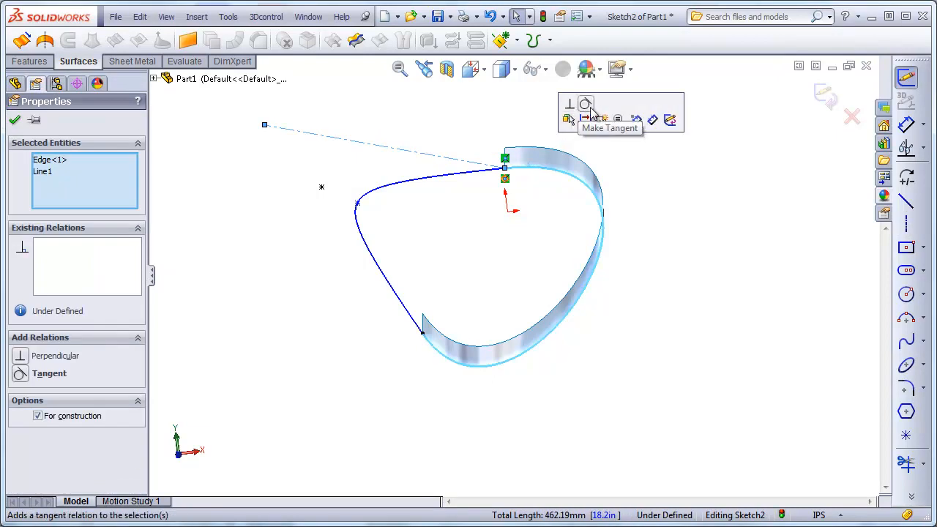
{"action": "left_click", "coordinate": [584, 102]}
{"action": "left_click", "coordinate": [682, 172]}
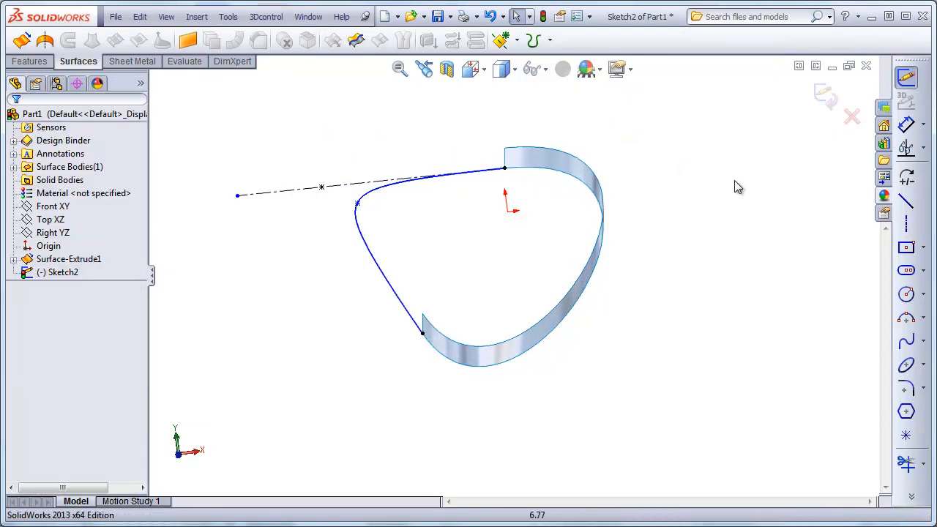
- Sketch a centerline about 6.98 in long from the conic's lower endpoint across the first centerline and make it tangent to the surface's front edge
{"action": "left_click", "coordinate": [908, 224]}
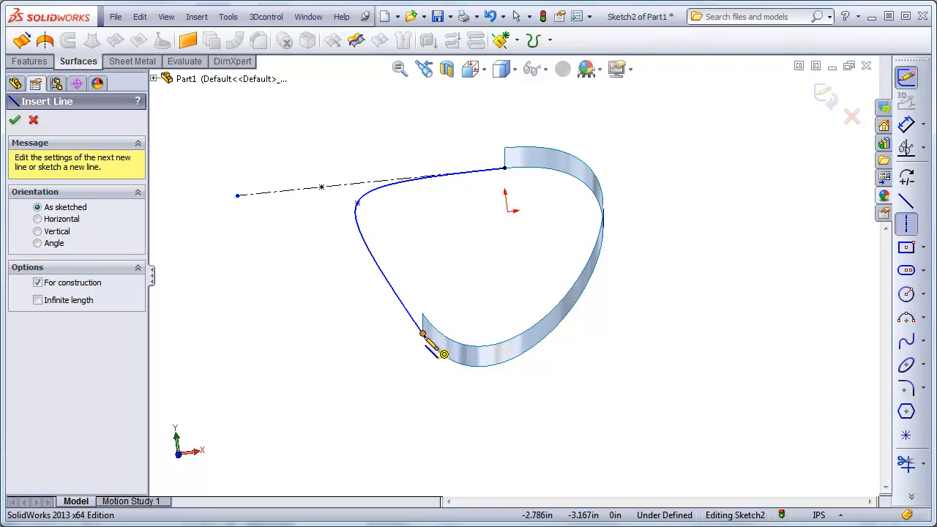
{"action": "left_click", "coordinate": [422, 333]}
{"action": "left_click", "coordinate": [347, 252]}
{"action": "key", "text": "Escape"}
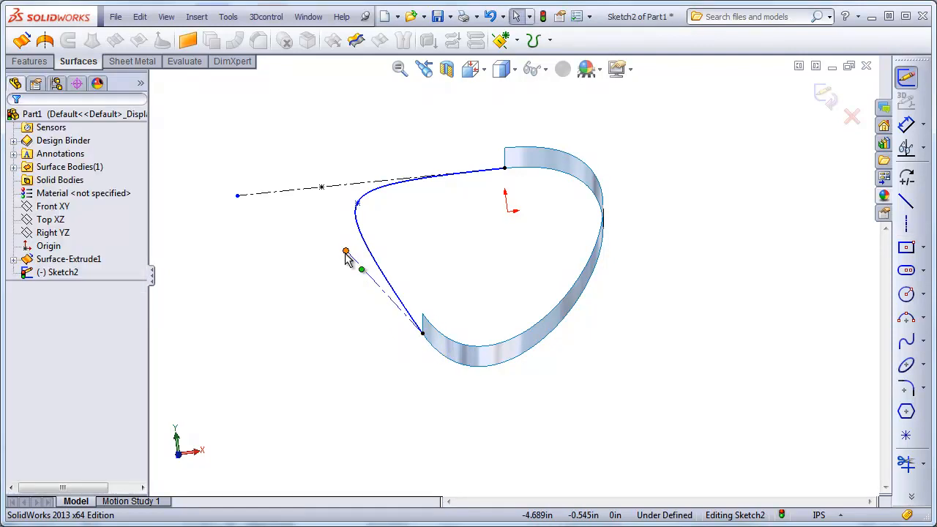
{"action": "left_click_drag", "start_coordinate": [346, 252], "coordinate": [260, 146]}
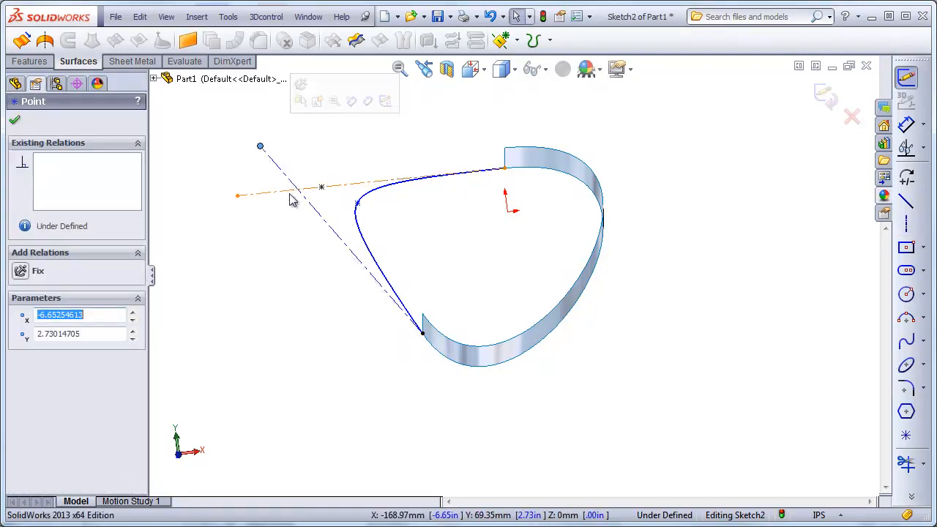
{"action": "left_click", "coordinate": [359, 265]}
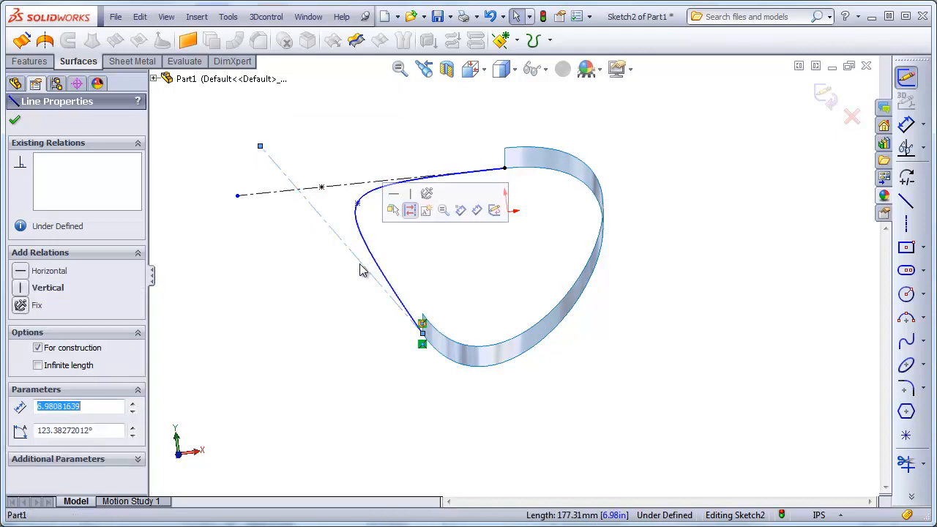
{"action": "left_click", "coordinate": [439, 360], "text": "ctrl"}
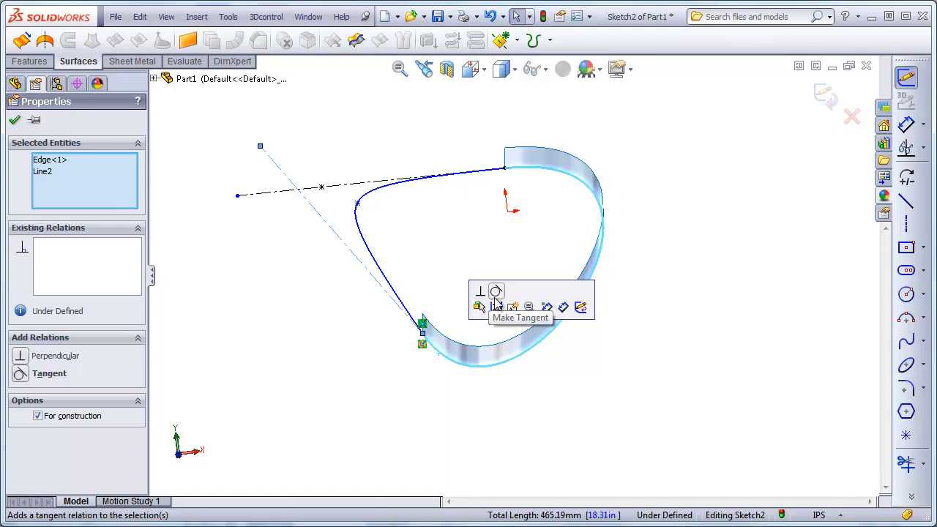
{"action": "left_click", "coordinate": [496, 302]}
{"action": "left_click", "coordinate": [357, 369]}
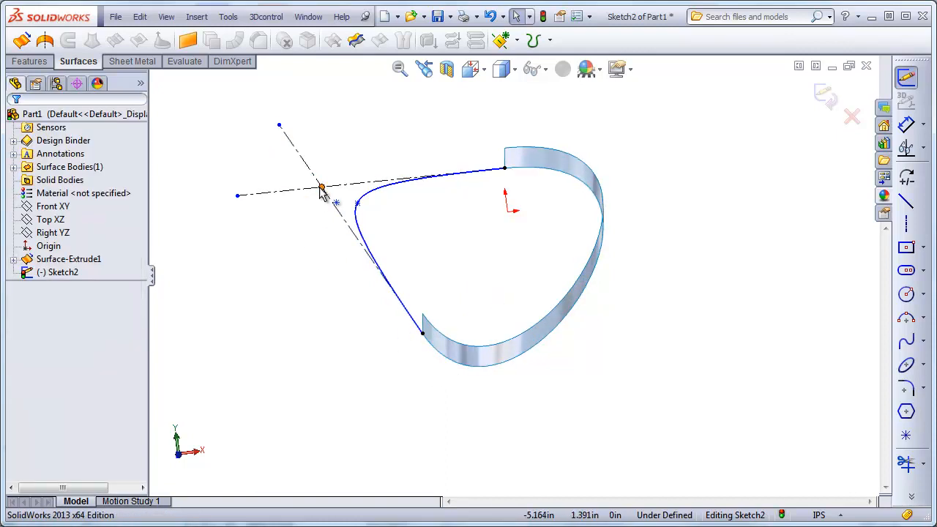
{"action": "left_click", "coordinate": [358, 205]}
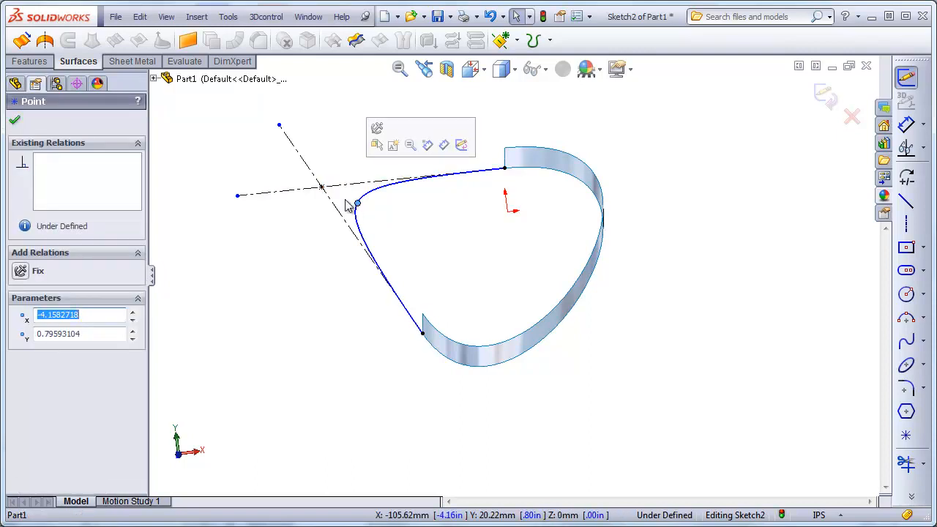
{"action": "left_click", "coordinate": [381, 270]}
{"action": "left_click", "coordinate": [502, 297]}
- Sketch a centerline connecting the conic's lower and upper endpoints
{"action": "left_click", "coordinate": [906, 224]}
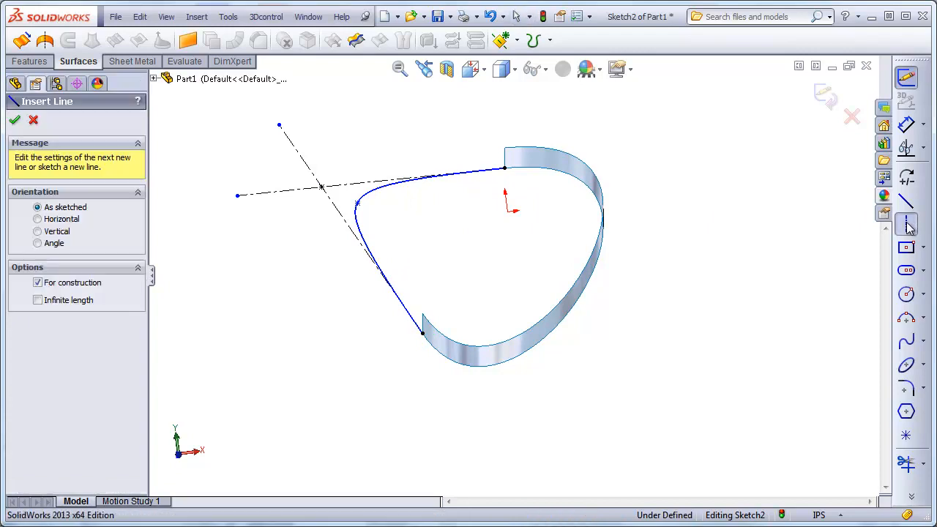
{"action": "left_click", "coordinate": [422, 333]}
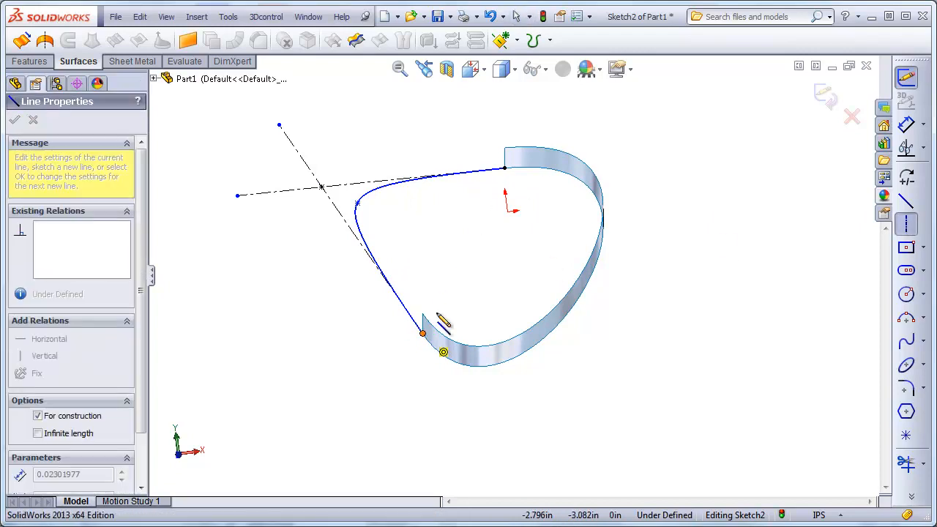
{"action": "left_click", "coordinate": [516, 180]}
{"action": "key", "text": "Escape"}
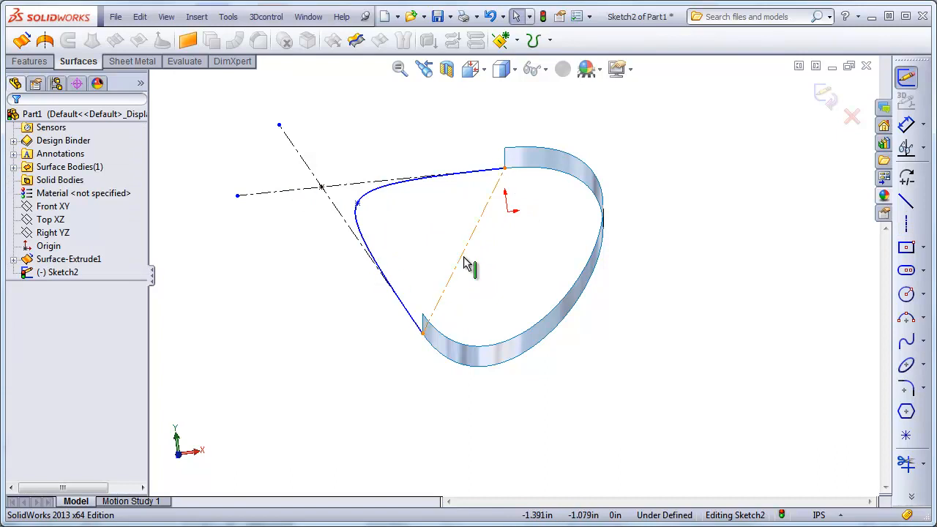
- Examine the conic's rho and curvature radius parameters and its shoulder point
{"action": "left_click", "coordinate": [360, 227]}
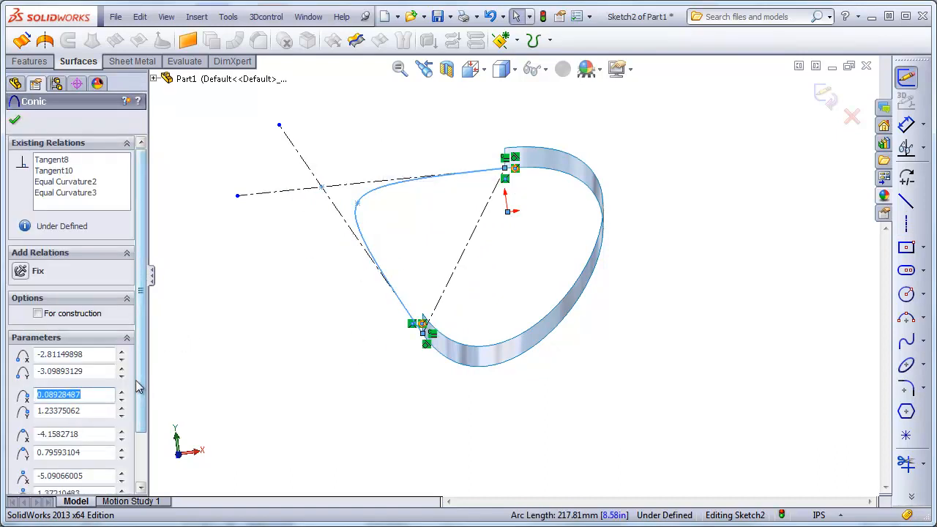
{"action": "left_click_drag", "start_coordinate": [139, 388], "coordinate": [139, 455]}
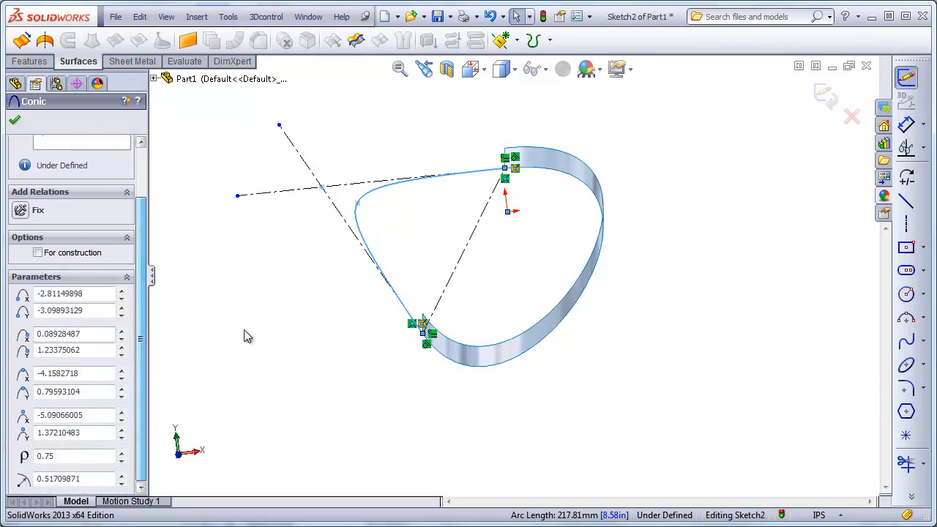
{"action": "left_click", "coordinate": [252, 314]}
{"action": "left_click", "coordinate": [358, 204]}
{"action": "left_click_drag", "start_coordinate": [376, 221], "coordinate": [357, 208]}
{"action": "left_click", "coordinate": [316, 278]}
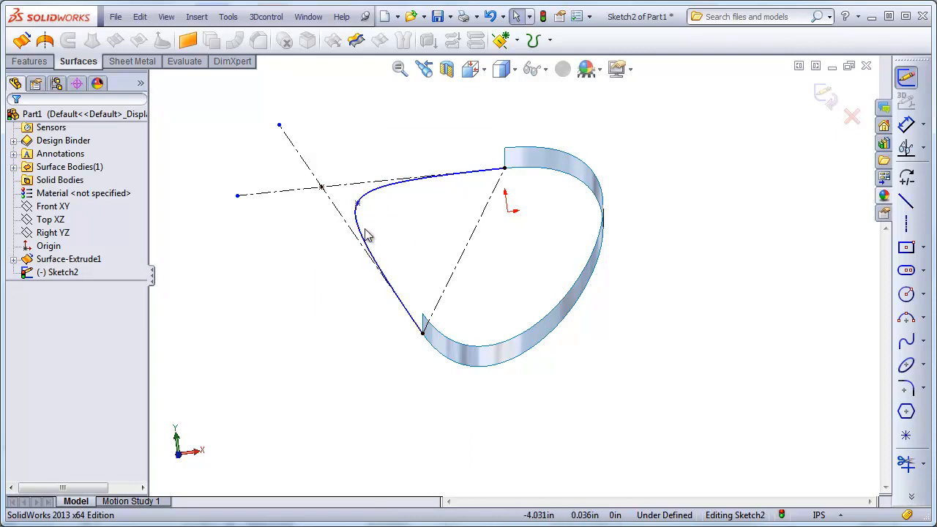
- Raise the conic's rho value to 0.95 and lower it to 0.7
{"action": "left_click", "coordinate": [357, 232]}
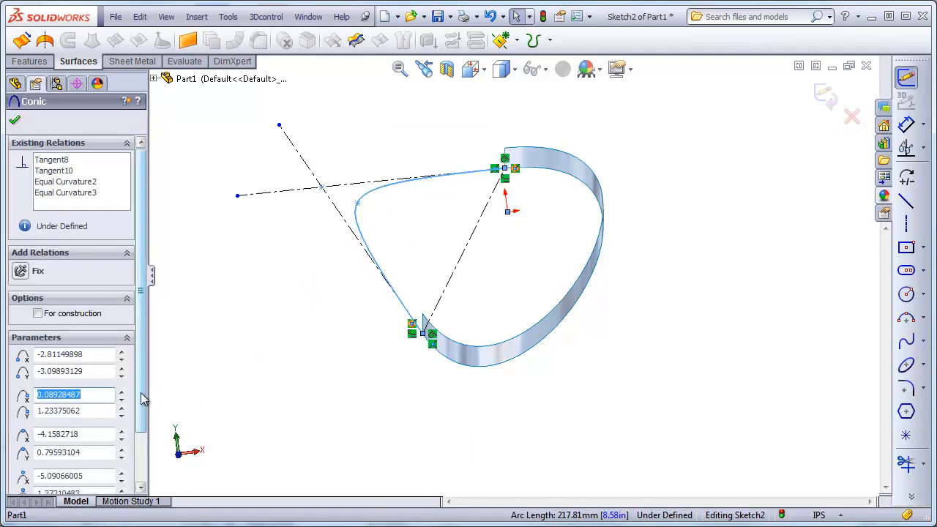
{"action": "scroll", "coordinate": [139, 460], "scroll_direction": "down", "scroll_amount": 3}
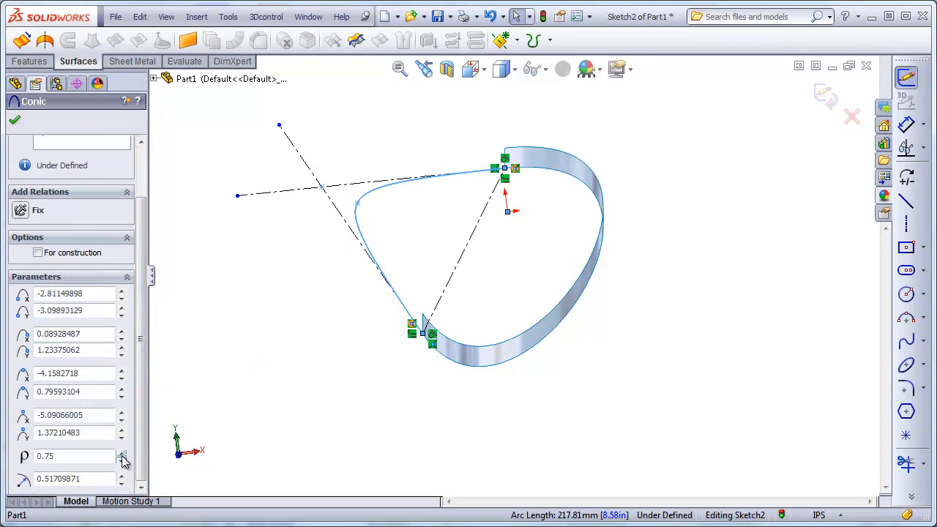
{"action": "left_click", "coordinate": [121, 454]}
{"action": "left_click", "coordinate": [121, 455]}
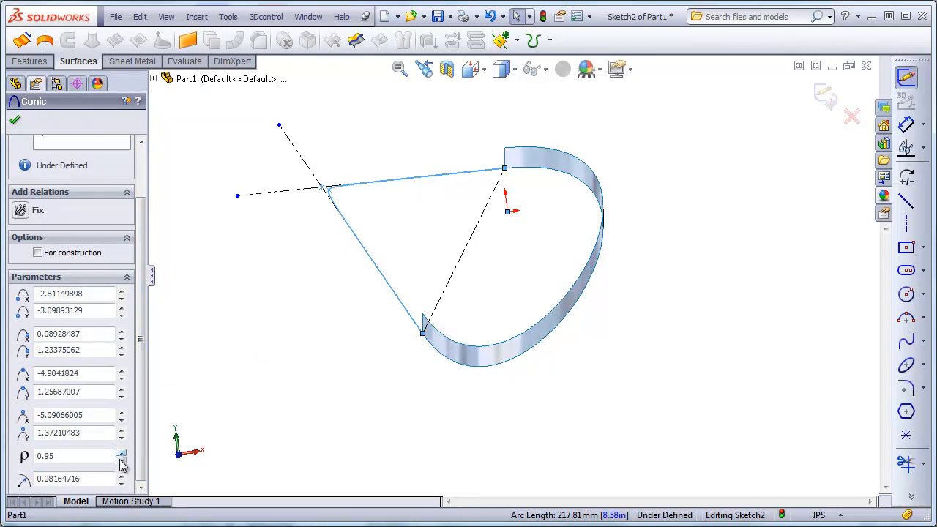
{"action": "left_click", "coordinate": [122, 461]}
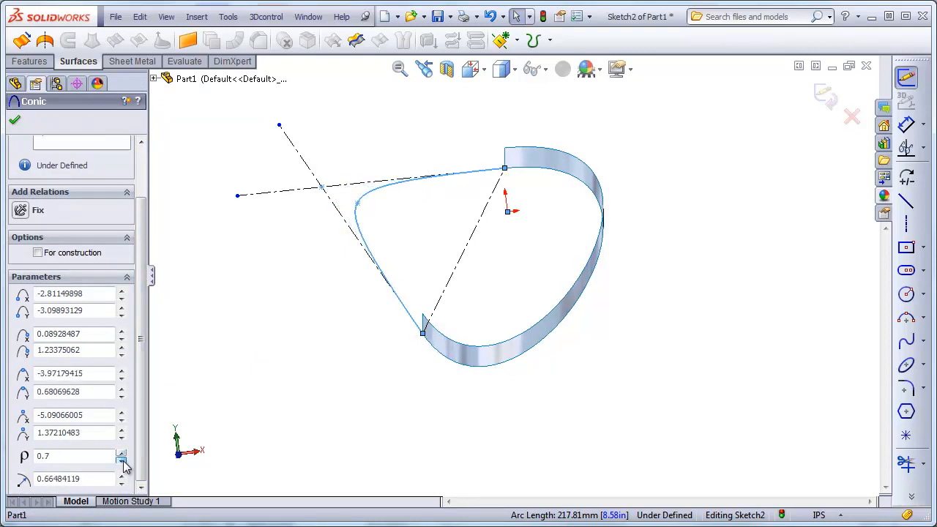
- Lower the conic's rho value to 0.1 to flatten the curve towards the centerline joining its endpoints
{"action": "left_click", "coordinate": [123, 461]}
{"action": "left_click", "coordinate": [123, 461]}
{"action": "left_click", "coordinate": [123, 461]}
{"action": "left_click", "coordinate": [123, 461]}
{"action": "left_click", "coordinate": [123, 461]}
{"action": "left_click", "coordinate": [123, 461]}
{"action": "left_click", "coordinate": [123, 461]}
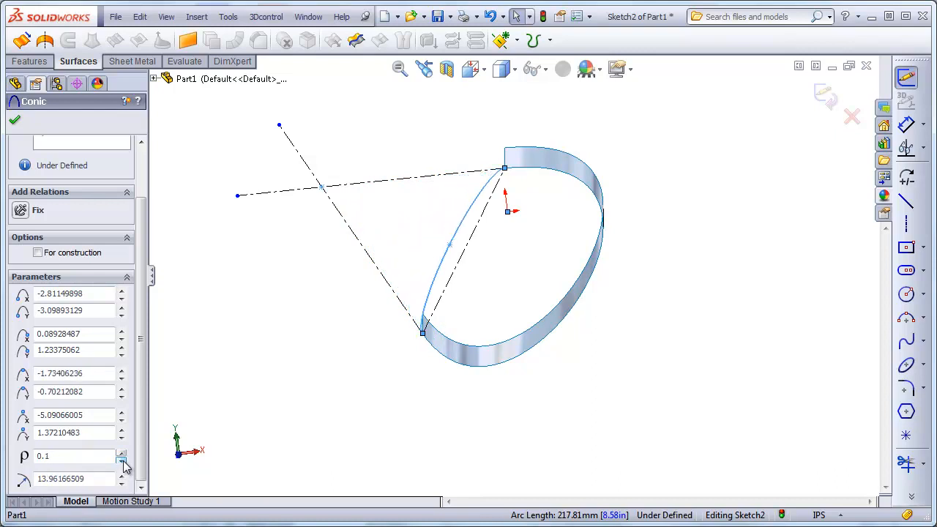
- Raise the conic's rho value to 0.45 and on to 0.65, and clear the selection
{"action": "left_click", "coordinate": [123, 454]}
{"action": "left_click", "coordinate": [123, 454]}
{"action": "left_click", "coordinate": [123, 454]}
{"action": "left_click", "coordinate": [123, 454]}
{"action": "left_click", "coordinate": [123, 454]}
{"action": "left_click", "coordinate": [123, 454]}
{"action": "left_click", "coordinate": [123, 453]}
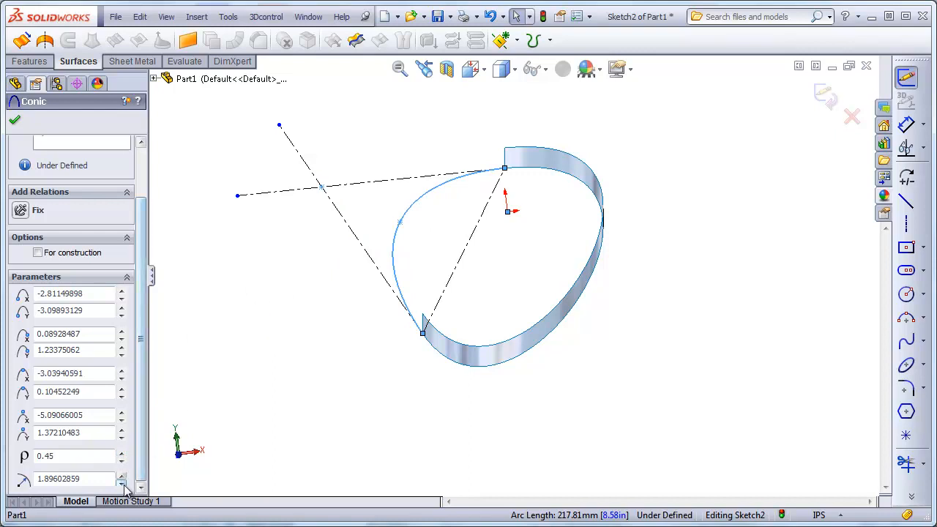
{"action": "left_click", "coordinate": [123, 454]}
{"action": "left_click", "coordinate": [122, 454]}
{"action": "left_click", "coordinate": [122, 454]}
{"action": "left_click", "coordinate": [123, 454]}
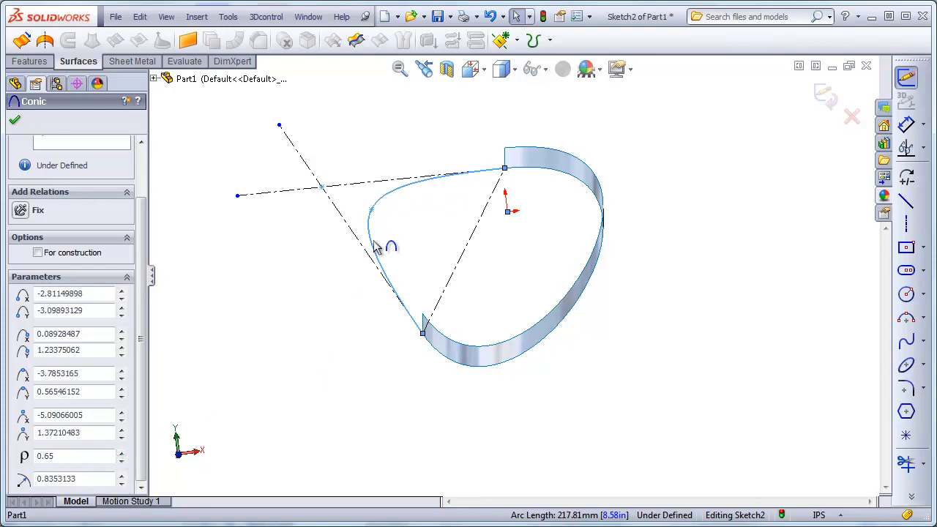
{"action": "left_click", "coordinate": [330, 341]}
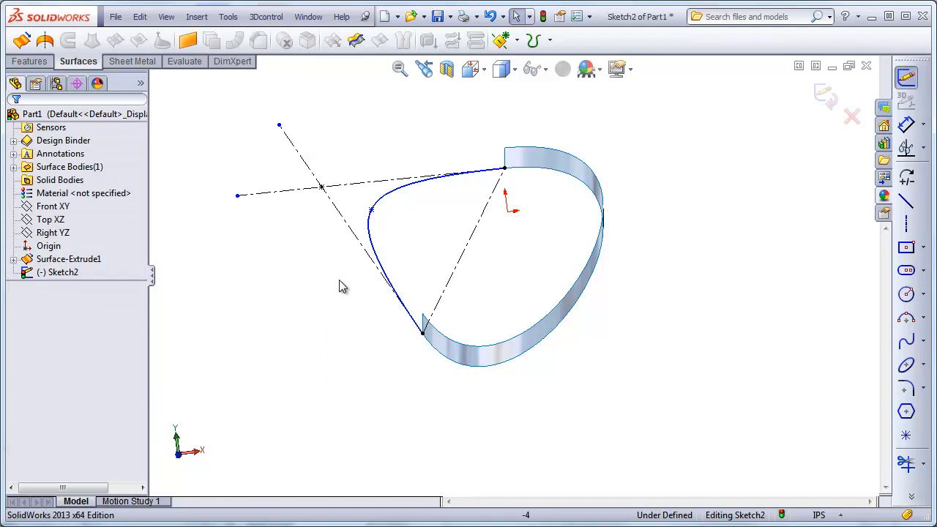
- Show the curvature combs on the conic and clear the selection
{"action": "left_click", "coordinate": [370, 234]}
{"action": "right_click", "coordinate": [371, 235]}
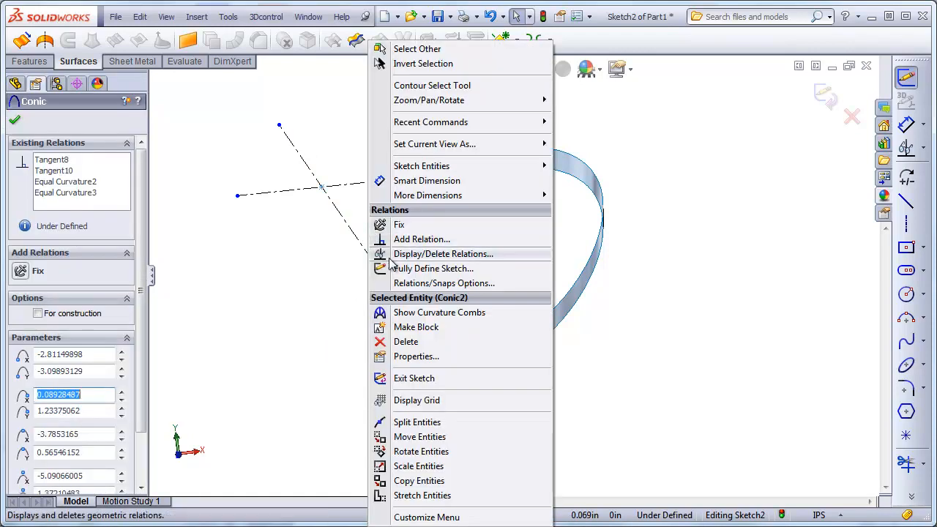
{"action": "left_click", "coordinate": [439, 312]}
{"action": "left_click", "coordinate": [329, 339]}
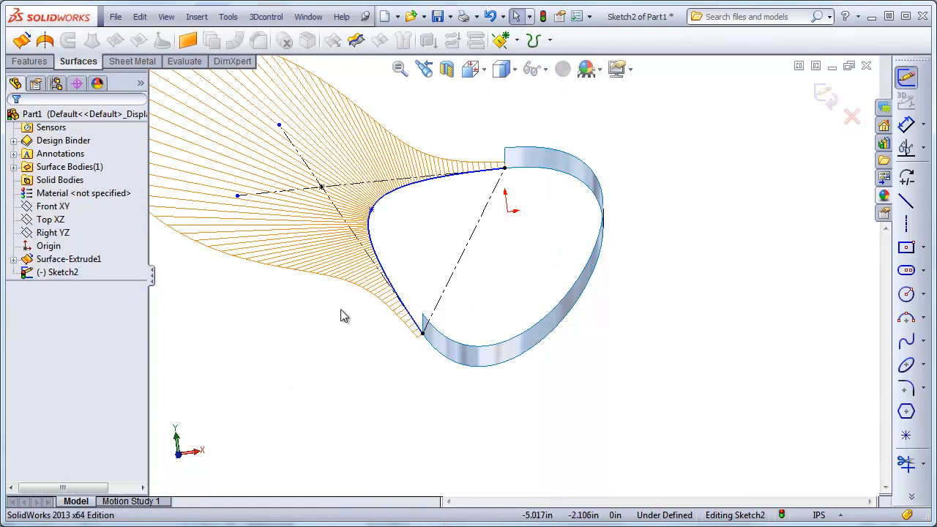
- Raise the conic's rho value to 0.7 and on to 0.95 with its curvature combs displayed
{"action": "left_click", "coordinate": [383, 262]}
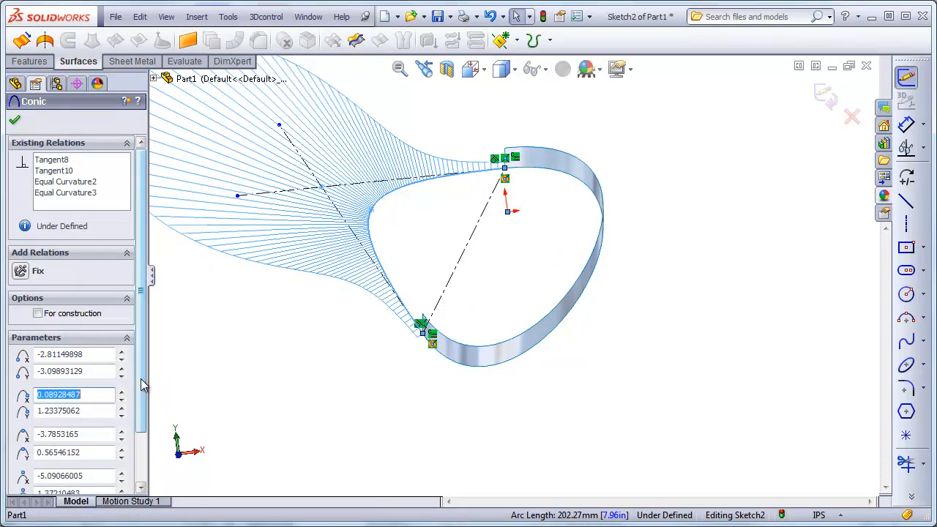
{"action": "scroll", "coordinate": [145, 386], "scroll_direction": "down", "scroll_amount": 3}
{"action": "left_click", "coordinate": [122, 454]}
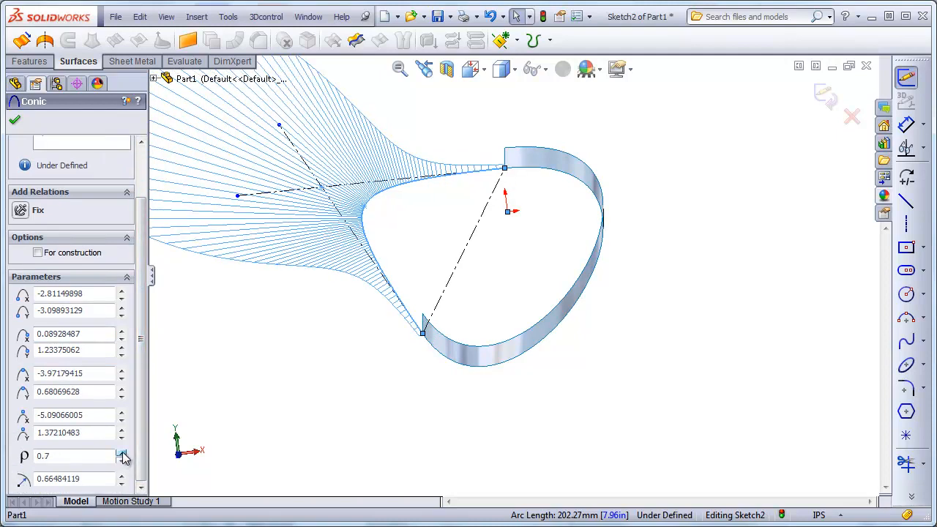
{"action": "left_click", "coordinate": [122, 454]}
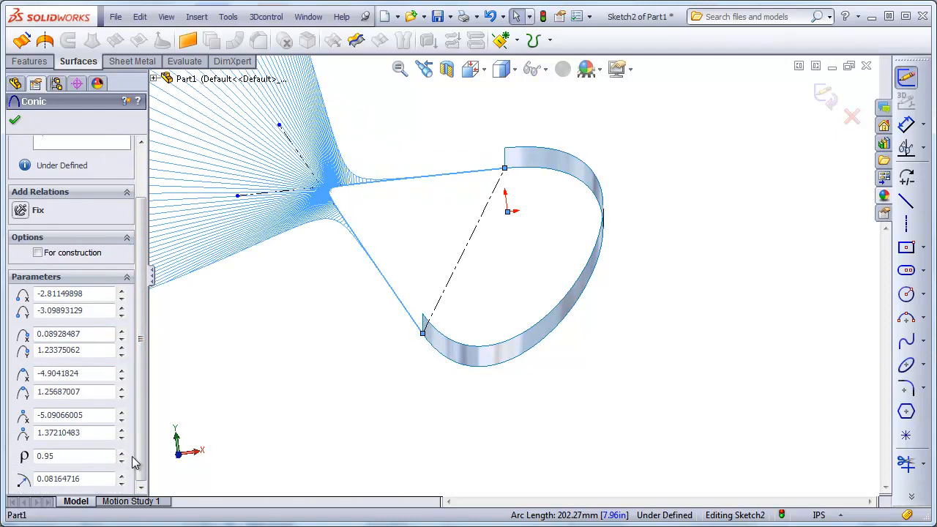
- Lower the conic's rho value to 0.05 with the curvature combs displayed, and clear the selection
{"action": "left_click", "coordinate": [122, 462]}
{"action": "left_click_drag", "start_coordinate": [122, 461], "coordinate": [122, 461]}
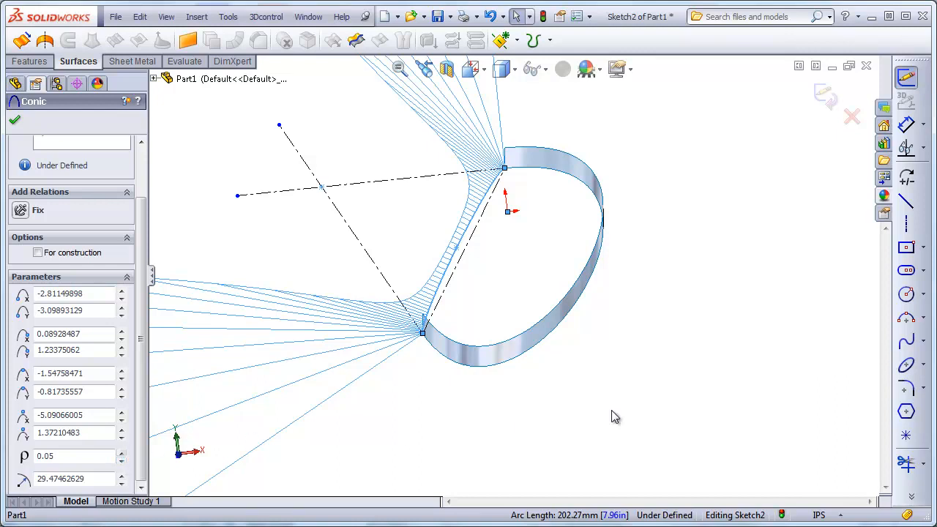
{"action": "left_click", "coordinate": [387, 429]}
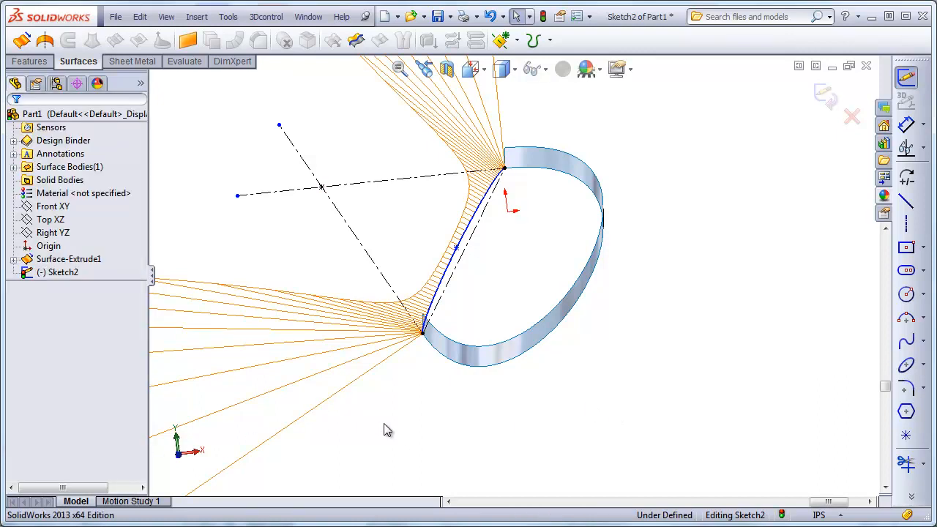